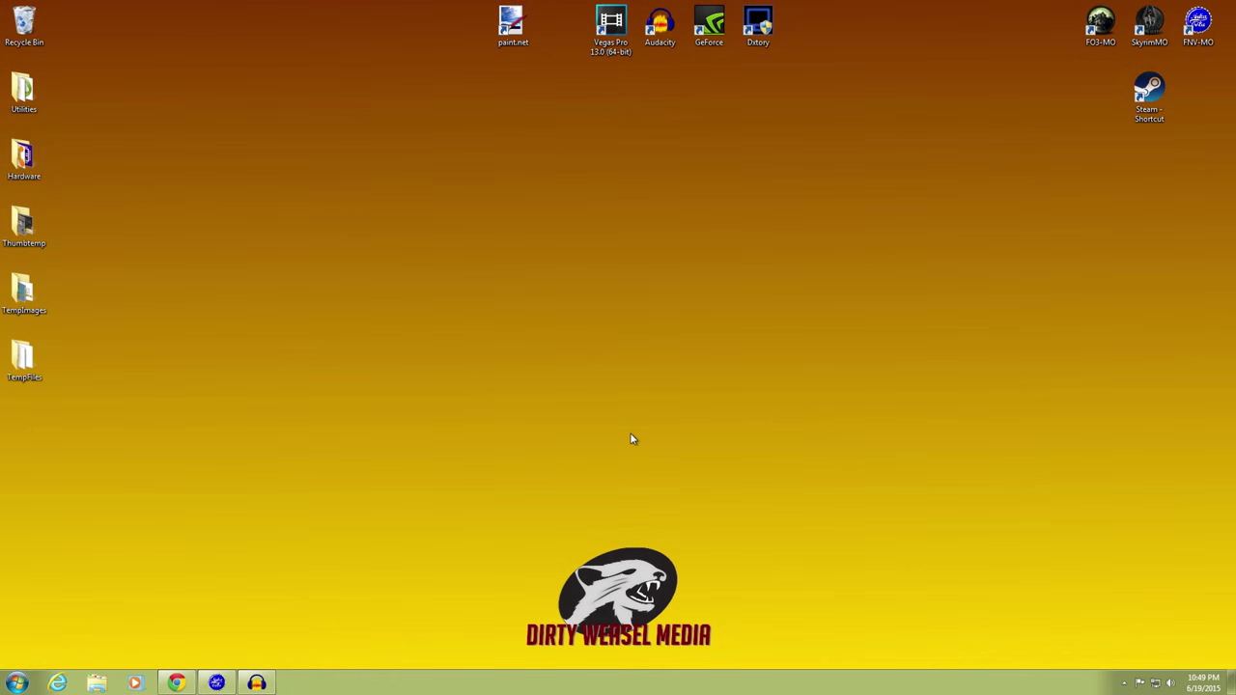
# Step: Check Mod Organizer's downloads, minimize it, and bring Chrome with Nexus Mods forward
pyautogui.click(217, 684)
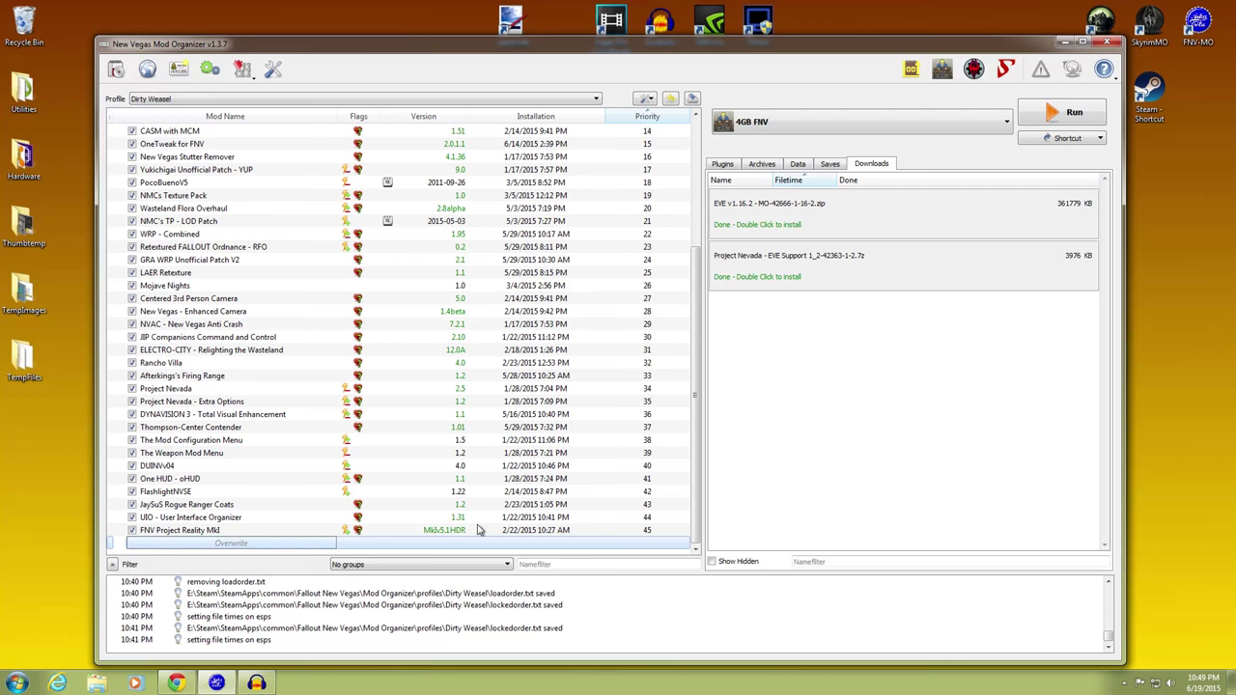
pyautogui.click(1067, 43)
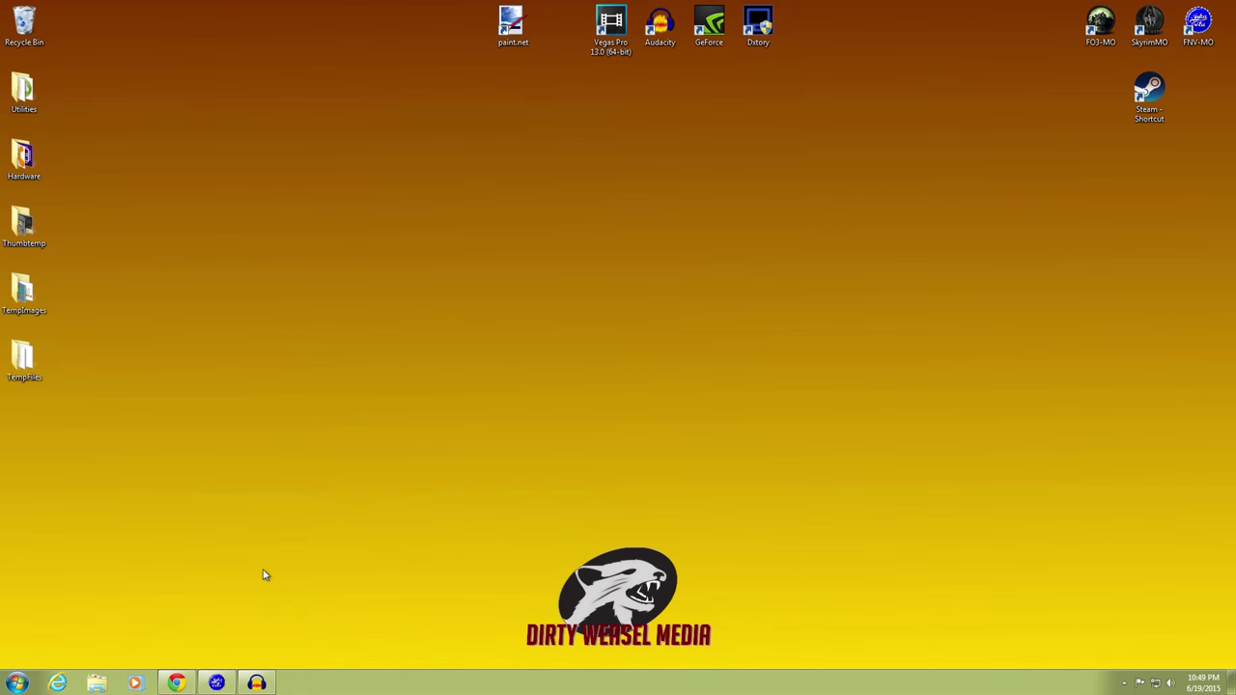
pyautogui.click(175, 682)
pyautogui.moveTo(444, 340)
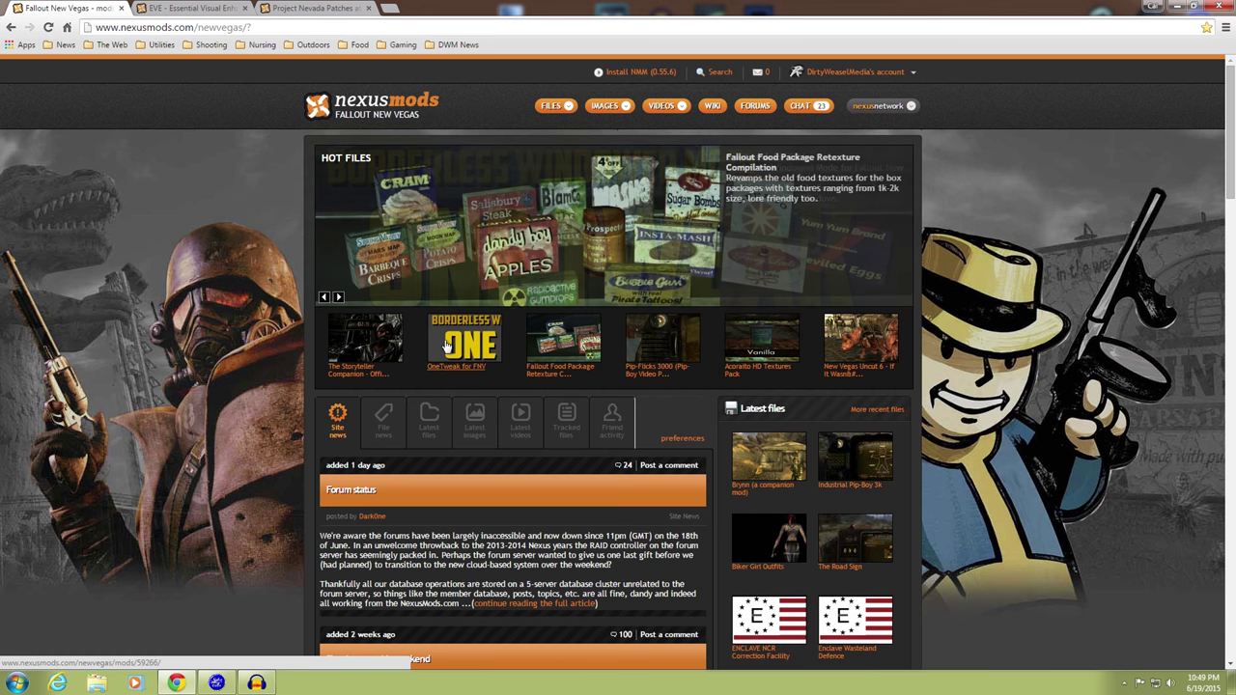
# Step: Close the Nexus home tab and read through the EVE description, returning to the top
pyautogui.click(121, 8)
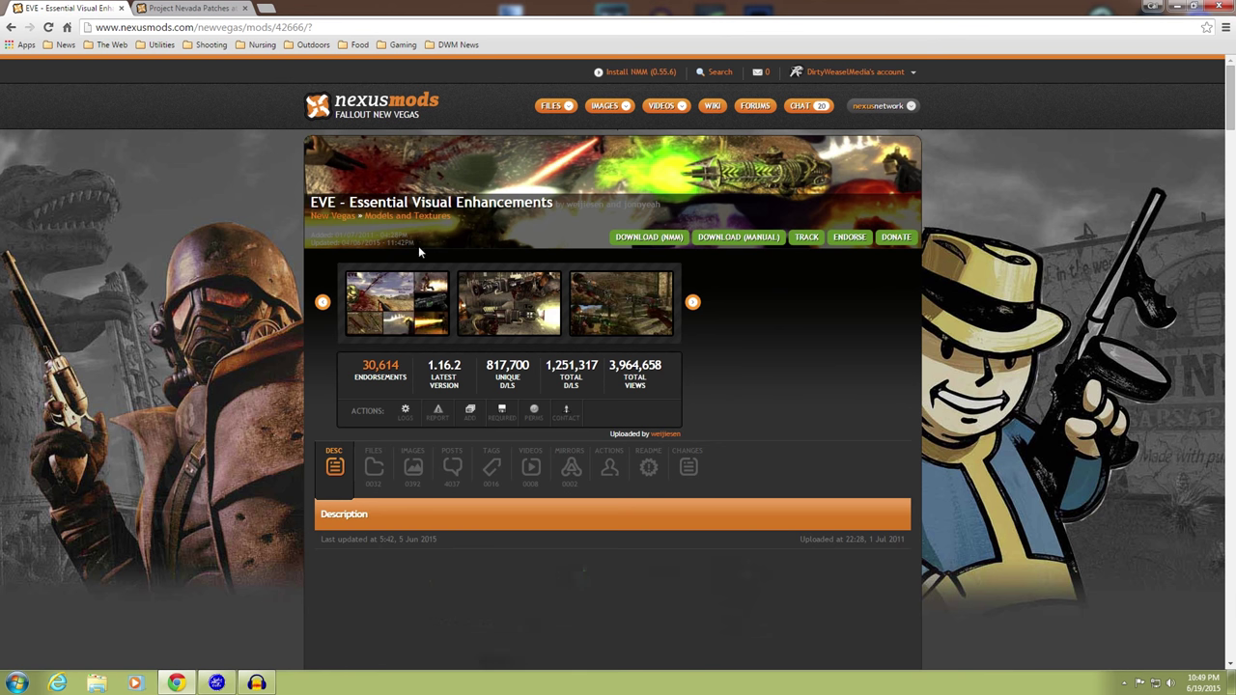
pyautogui.scroll(-2, 307, 435)
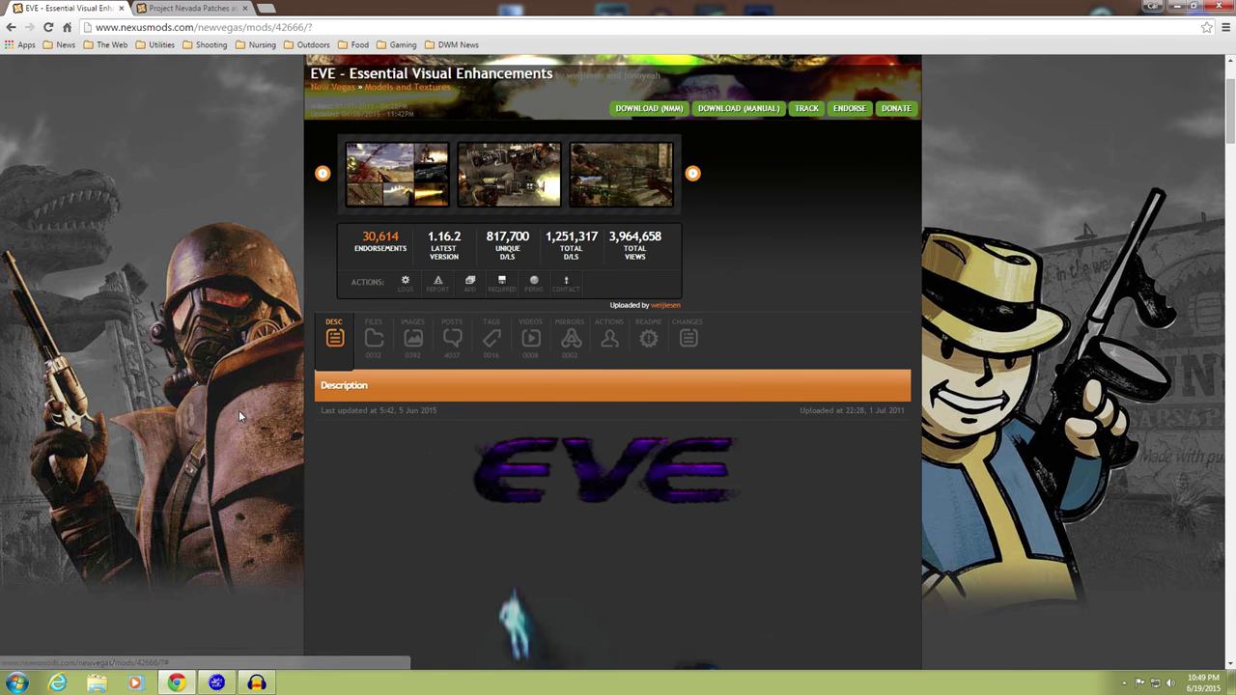
pyautogui.scroll(-3, 242, 409)
pyautogui.scroll(-4, 274, 409)
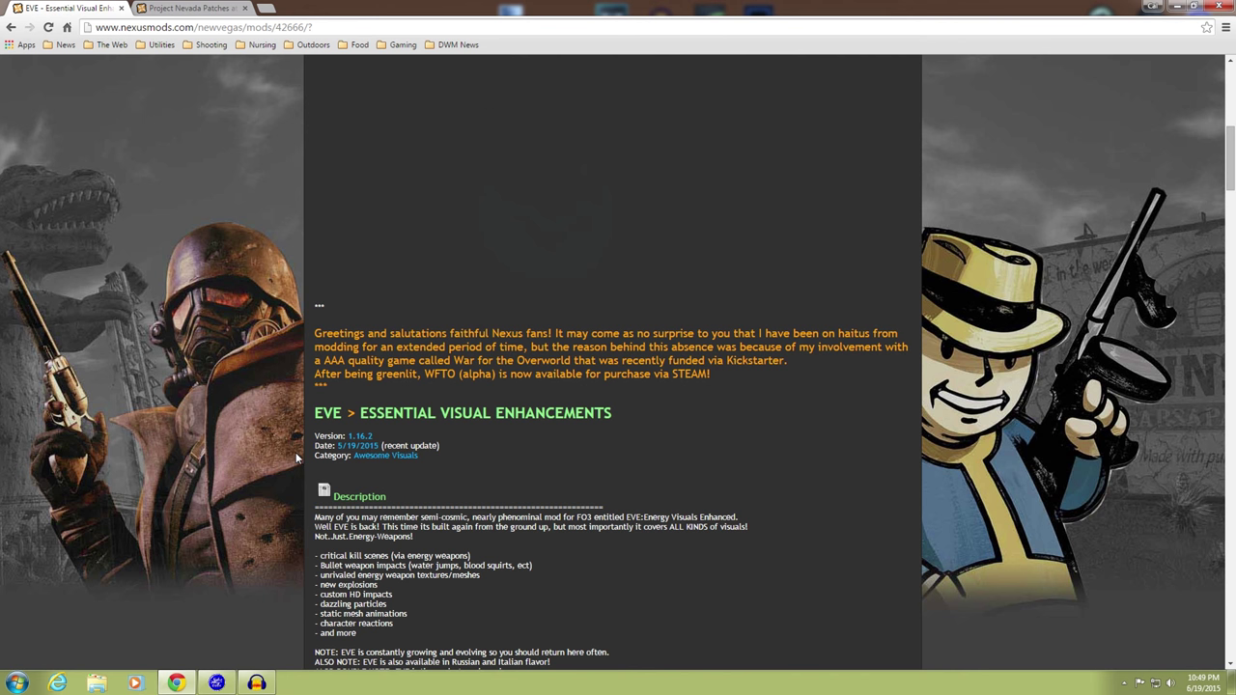
pyautogui.scroll(2, 296, 459)
pyautogui.scroll(3, 297, 459)
pyautogui.scroll(2, 296, 459)
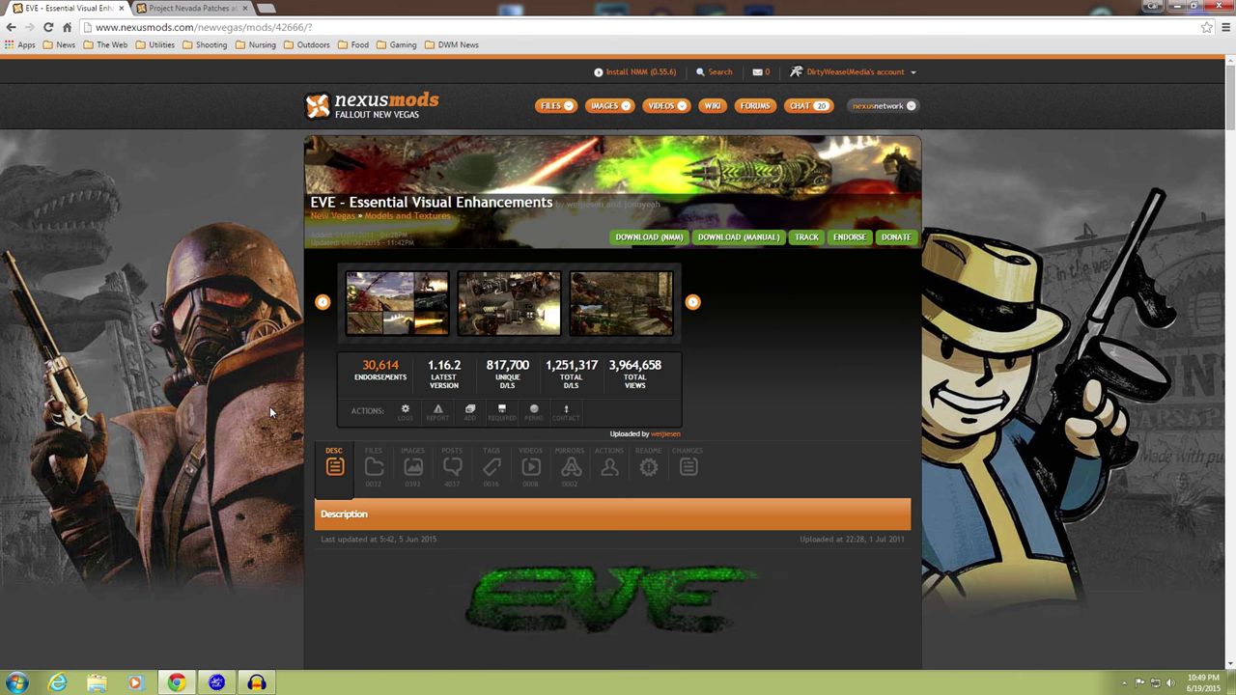
pyautogui.scroll(-5, 269, 405)
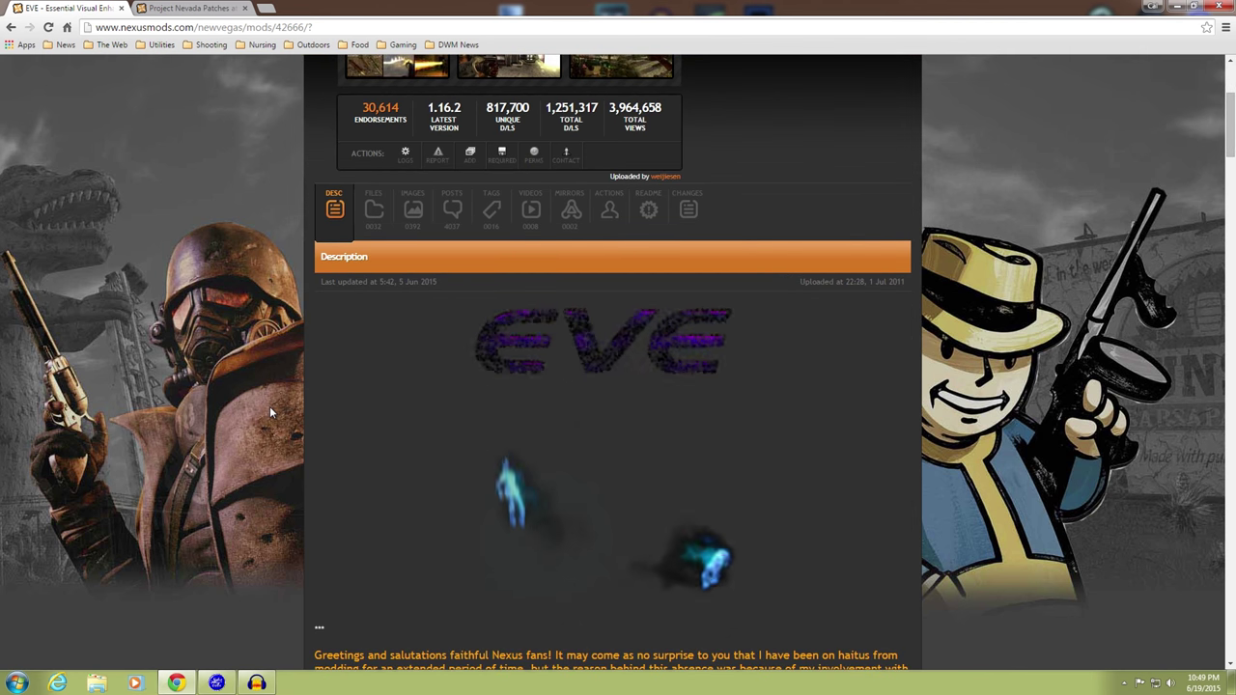
pyautogui.scroll(-4, 269, 411)
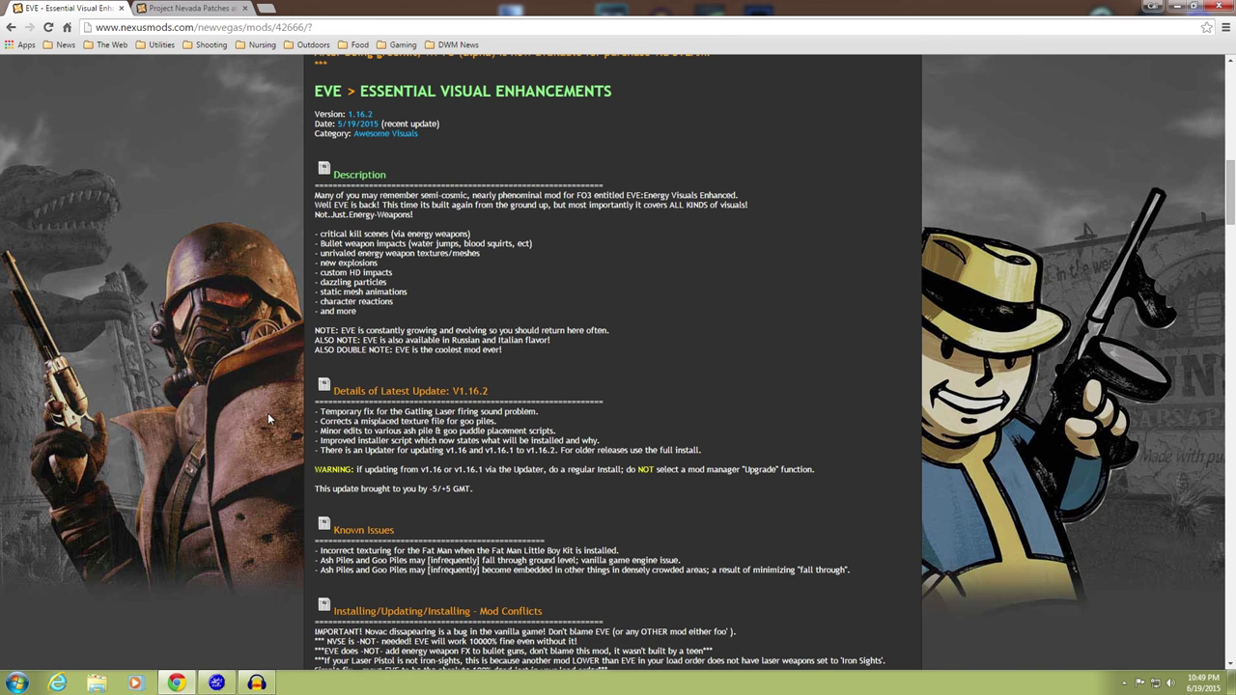
pyautogui.scroll(-2, 267, 412)
pyautogui.scroll(2, 268, 413)
pyautogui.scroll(-1, 268, 412)
pyautogui.scroll(3, 267, 412)
pyautogui.scroll(-2, 268, 417)
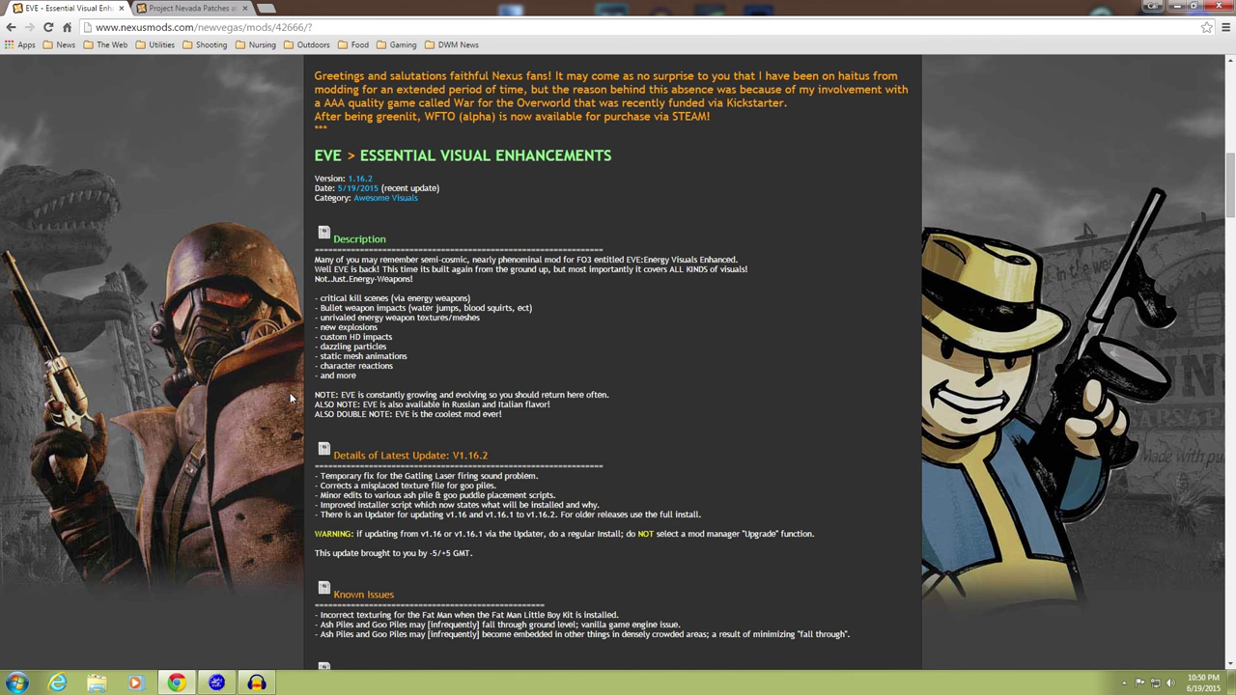
pyautogui.scroll(5, 292, 427)
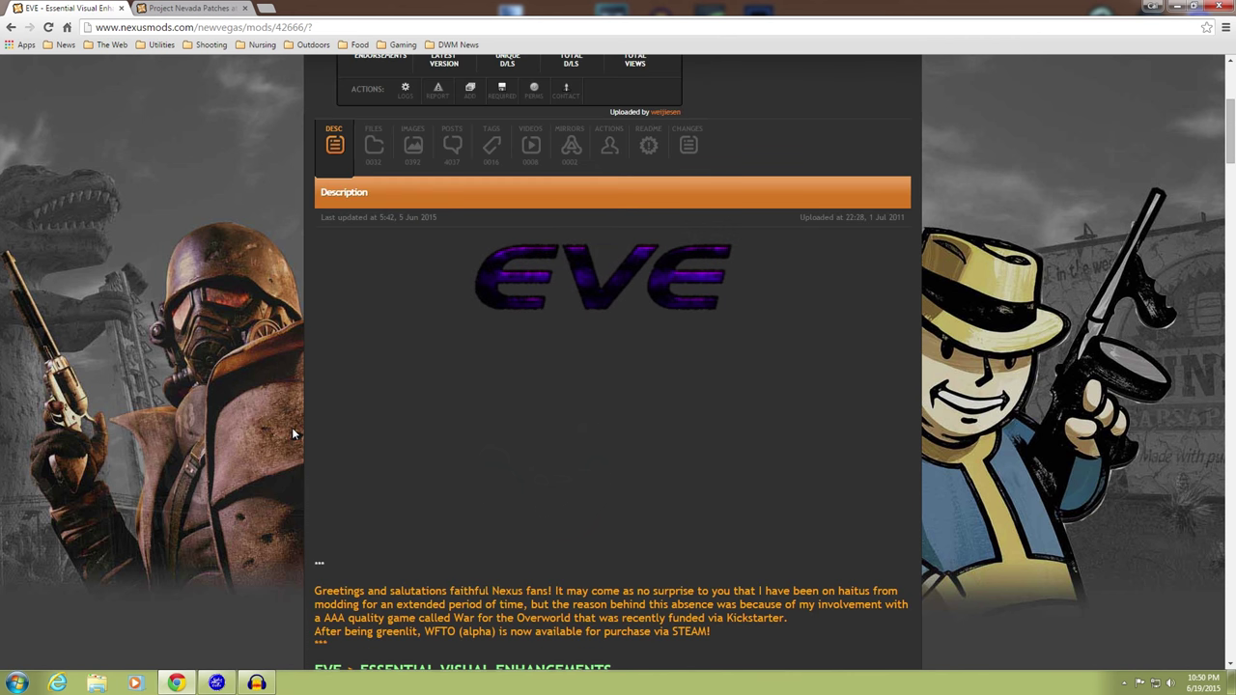
pyautogui.scroll(3, 291, 433)
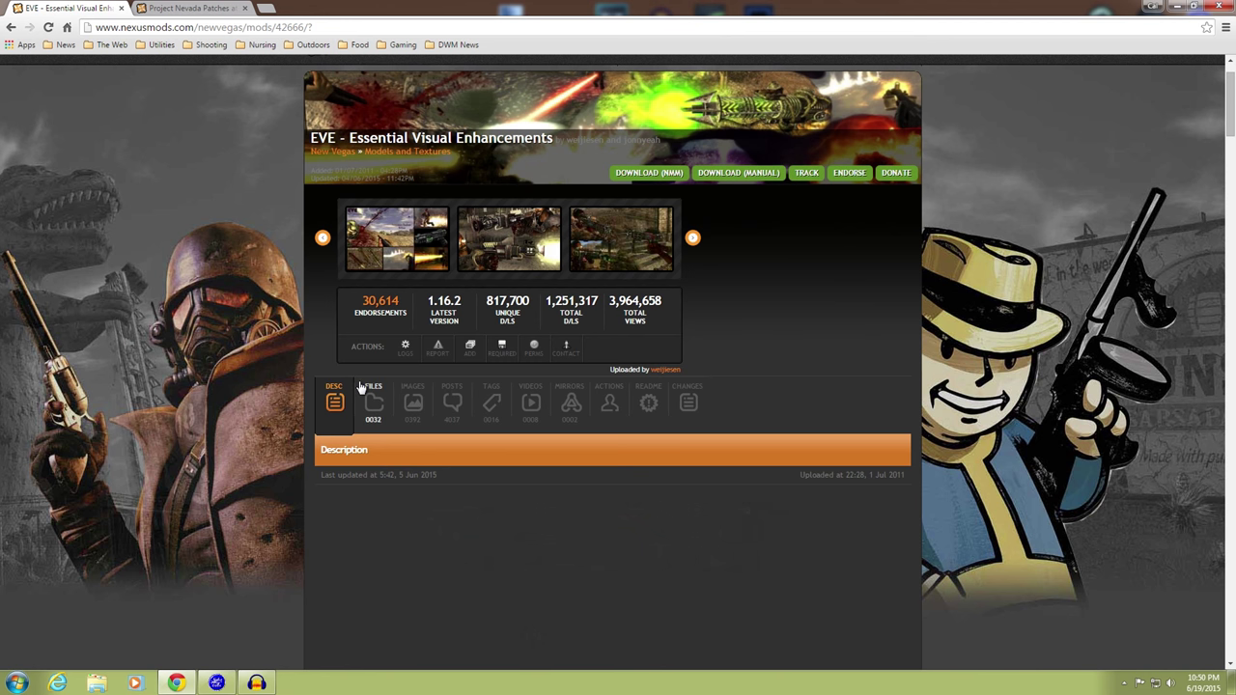
# Step: Show EVE's Main Files and compare them with the v1.16.2 - MO download in Mod Organizer
pyautogui.click(373, 402)
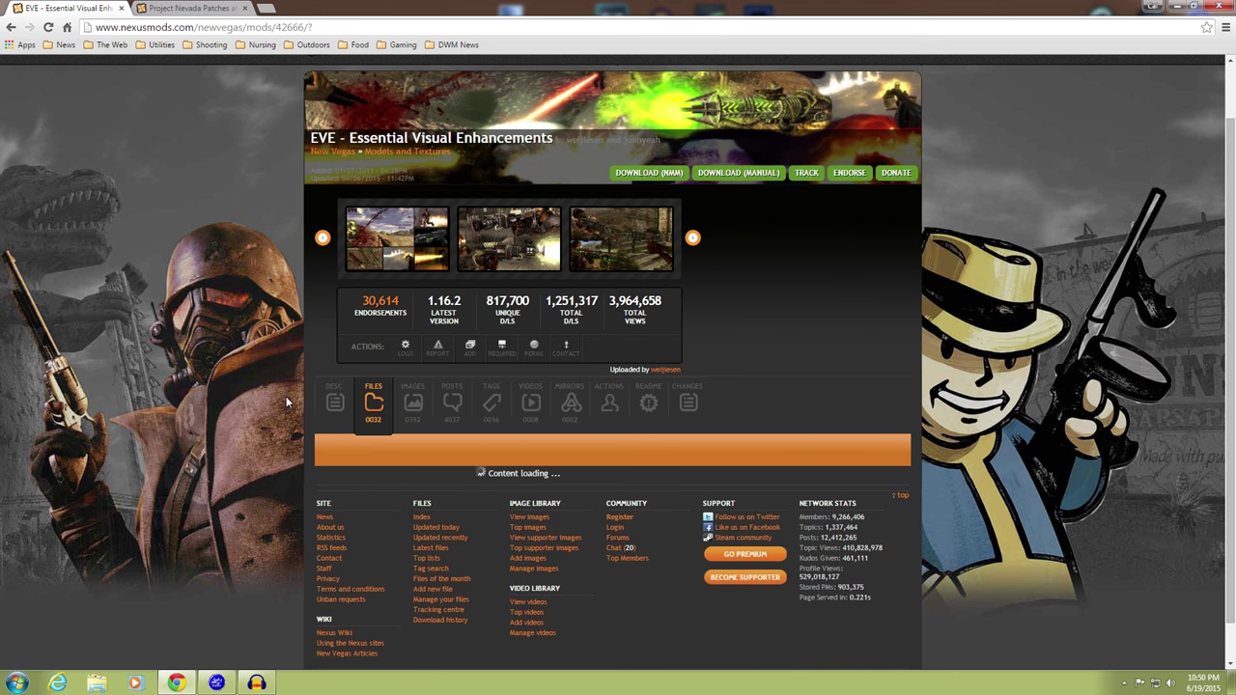
pyautogui.scroll(-2, 286, 397)
pyautogui.scroll(-2, 286, 396)
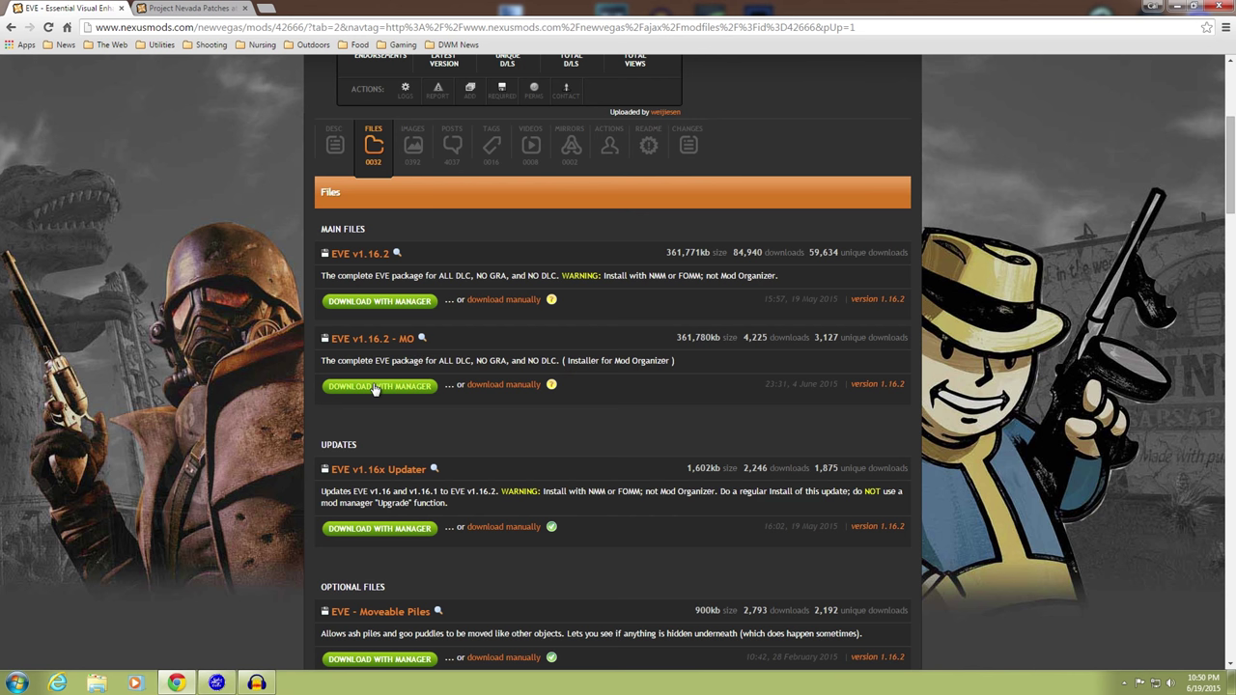
pyautogui.click(216, 683)
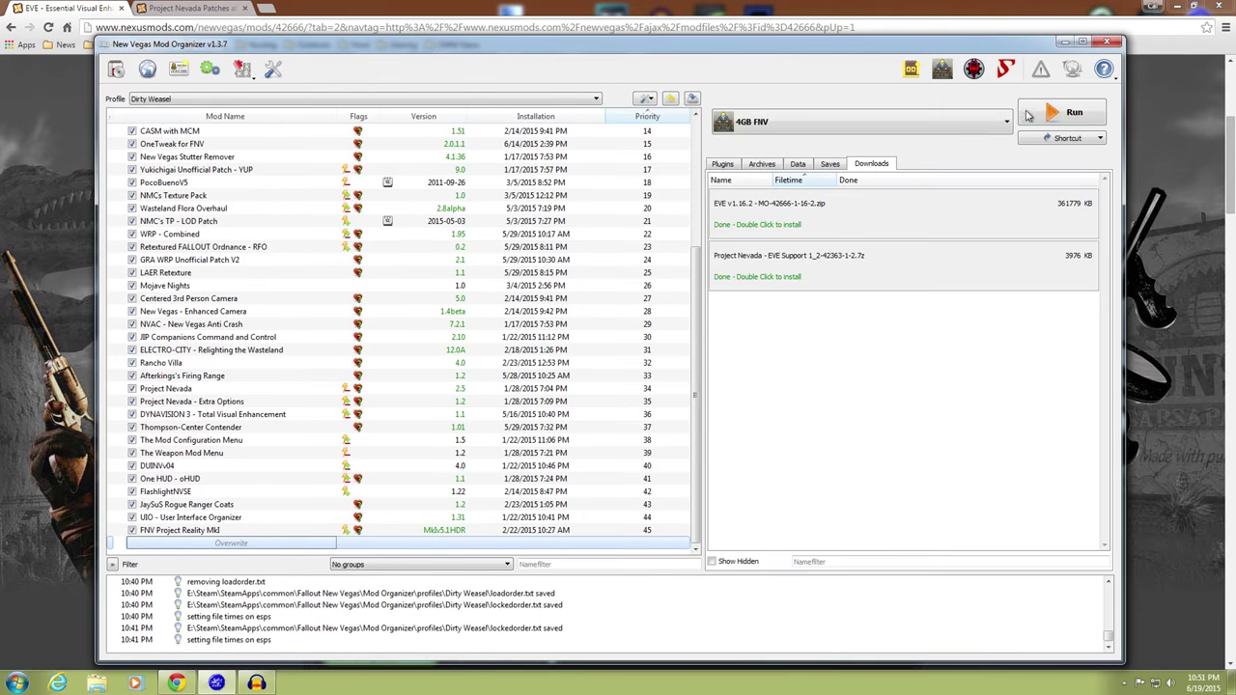
pyautogui.click(1066, 42)
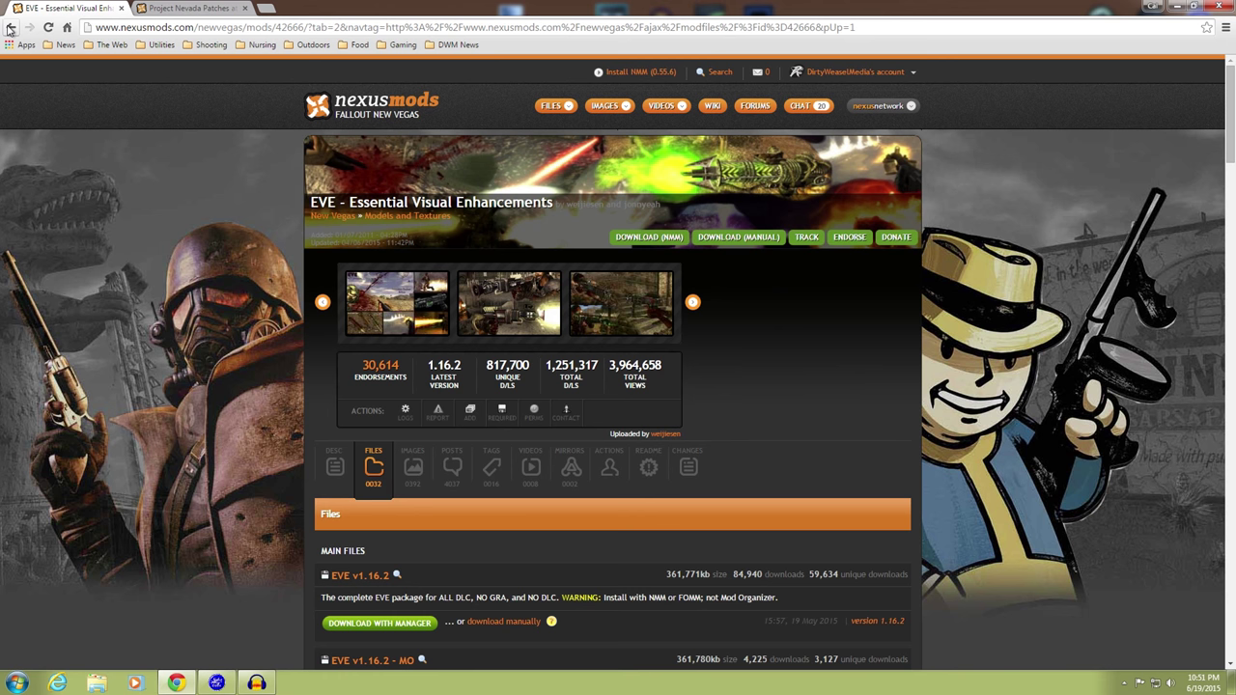
pyautogui.click(12, 29)
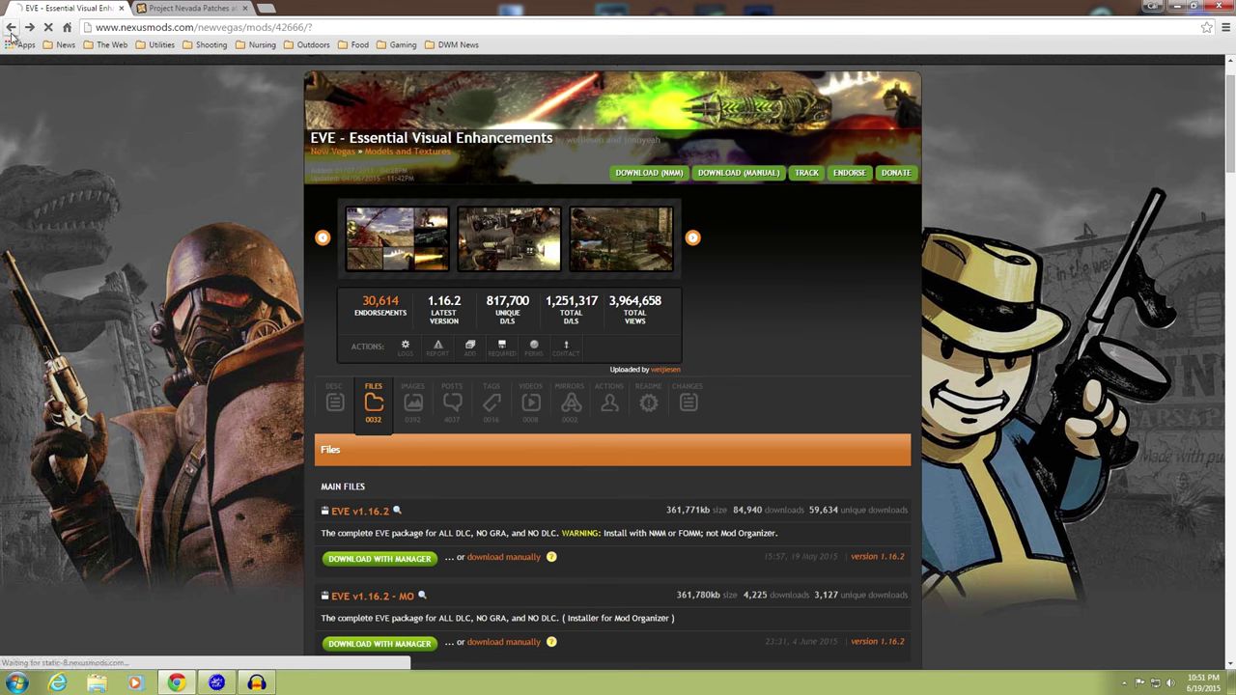
pyautogui.click(190, 9)
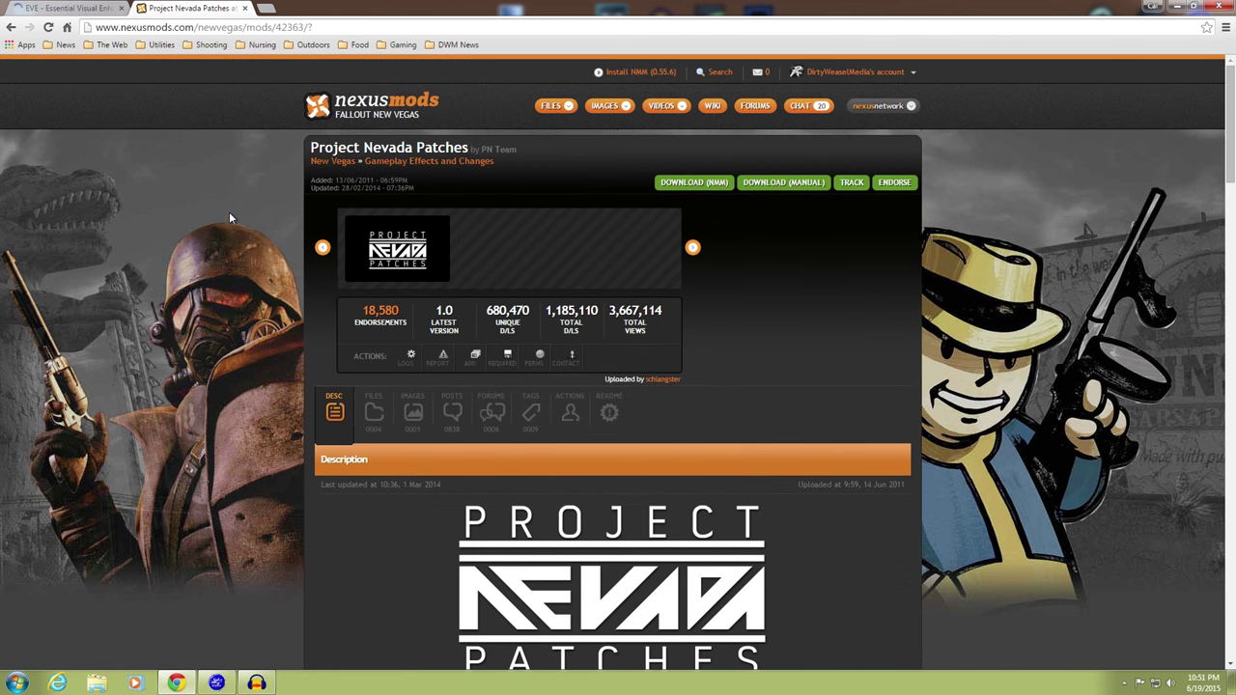
pyautogui.click(219, 683)
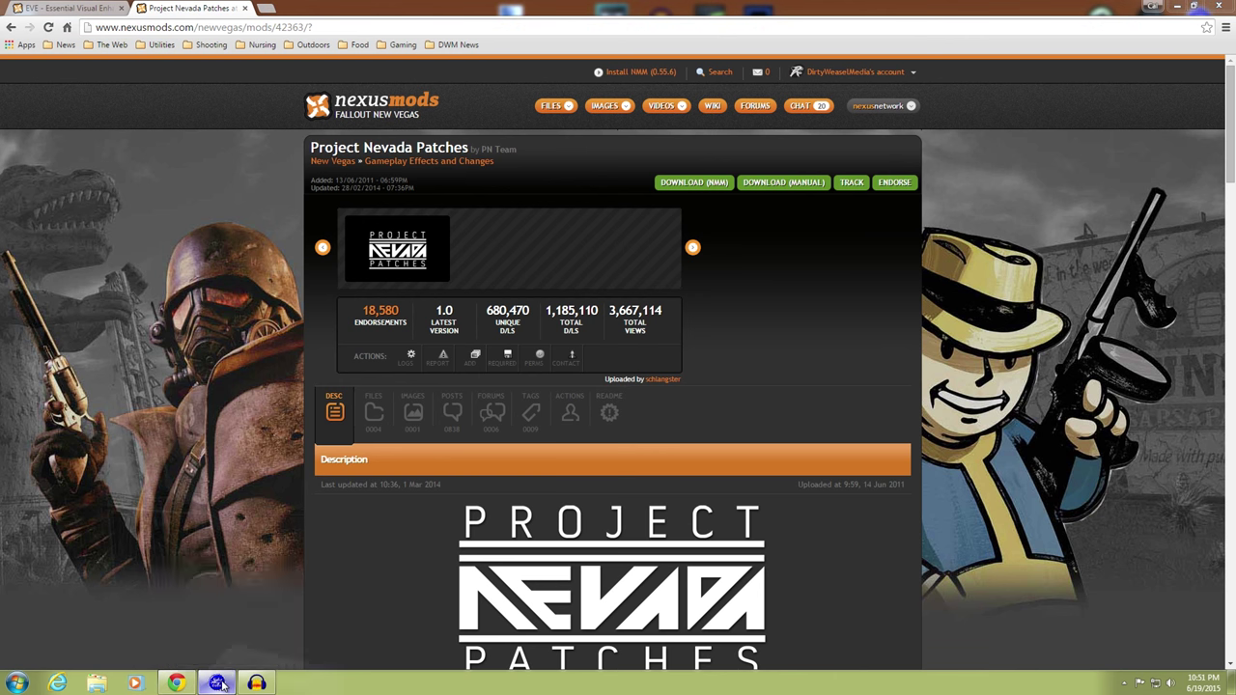
pyautogui.scroll(2, 220, 386)
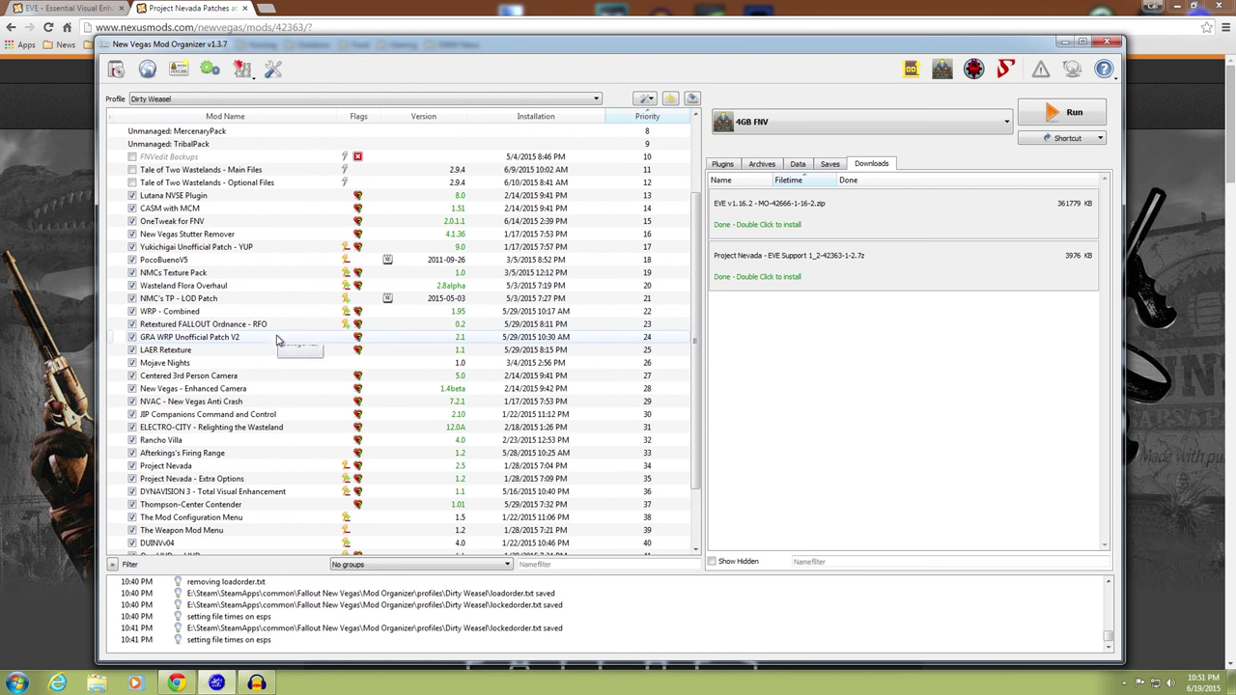
pyautogui.scroll(-1, 278, 370)
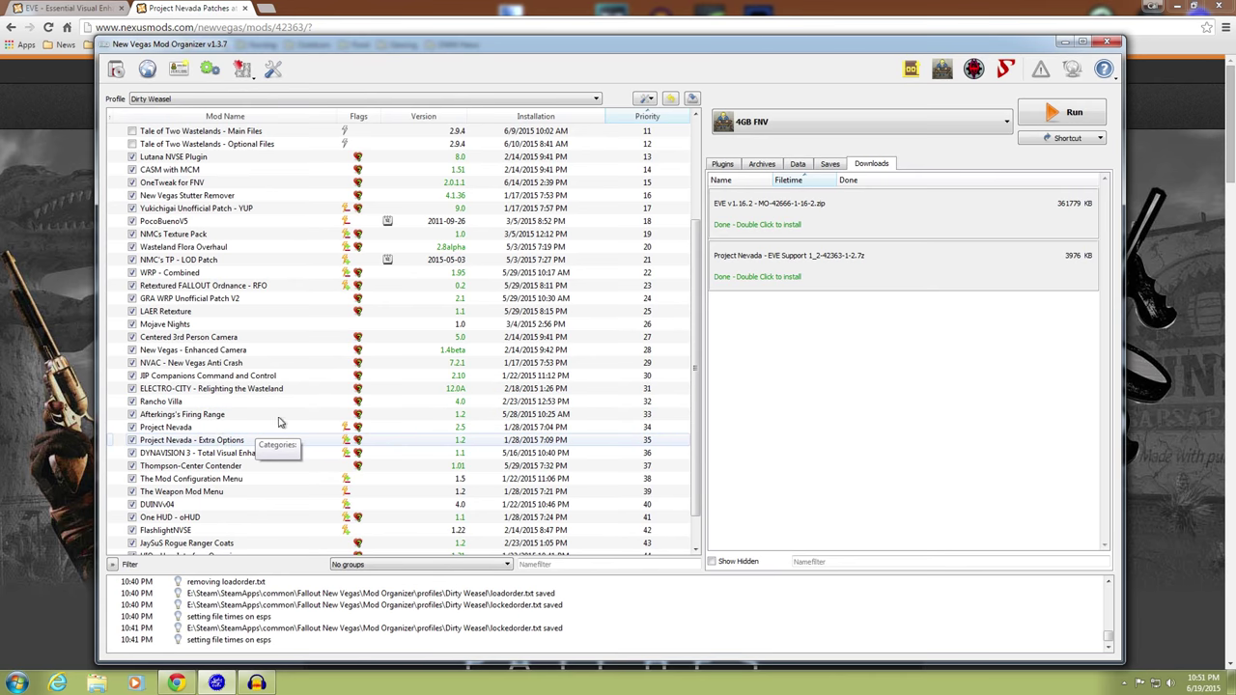
pyautogui.click(1066, 43)
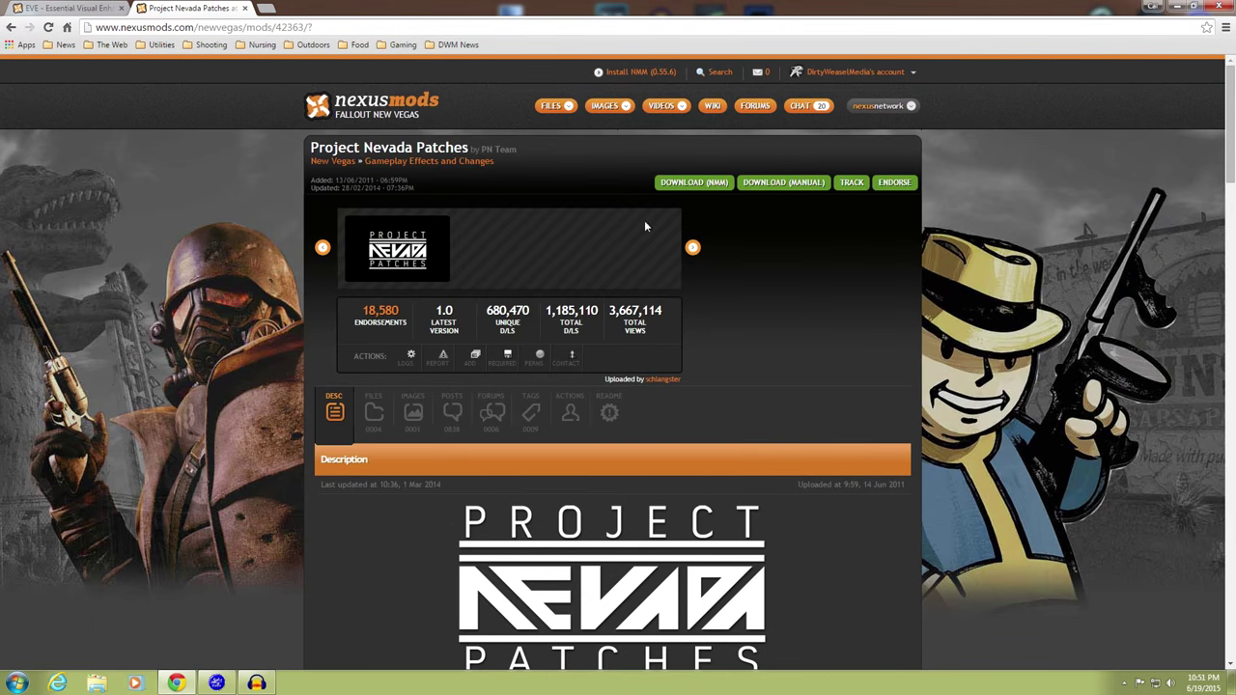
pyautogui.scroll(-5, 294, 253)
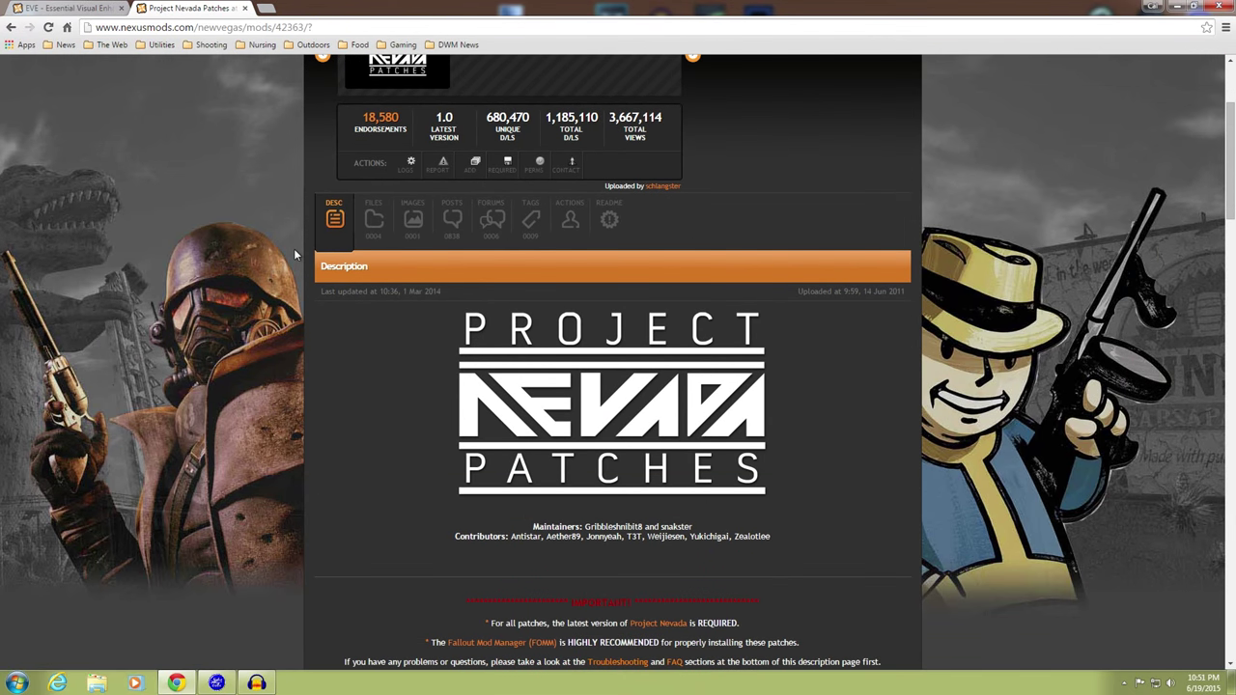
pyautogui.scroll(-5, 295, 259)
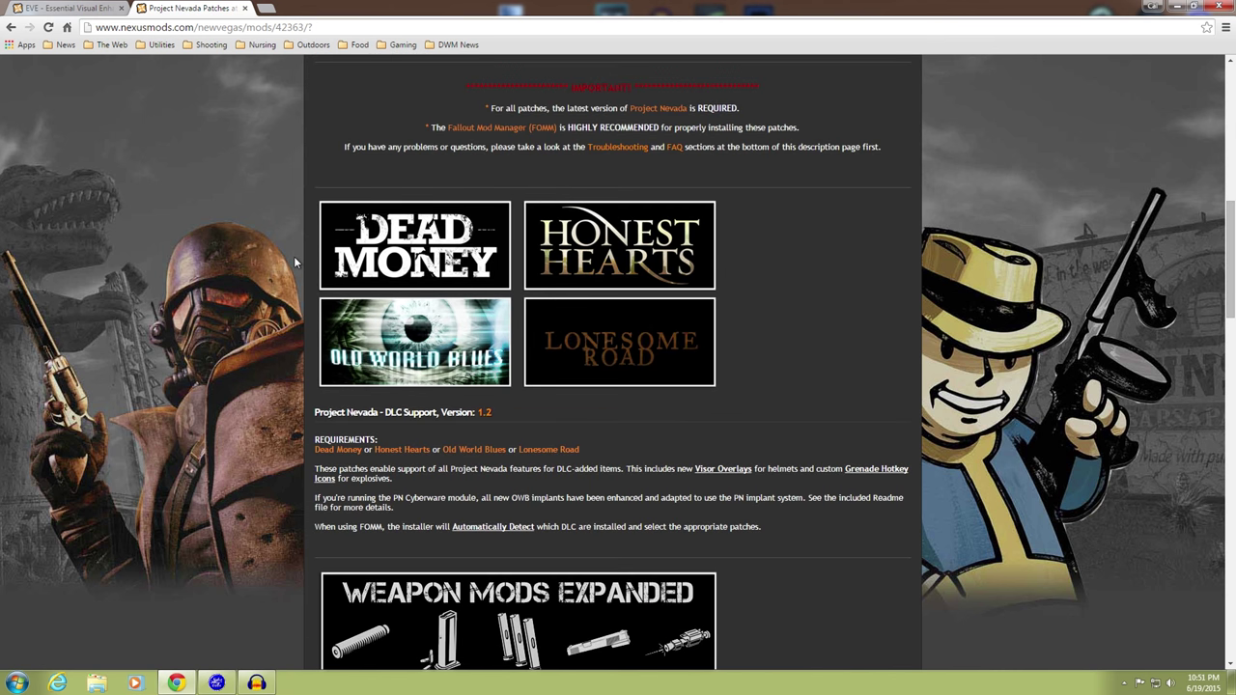
pyautogui.scroll(-4, 295, 263)
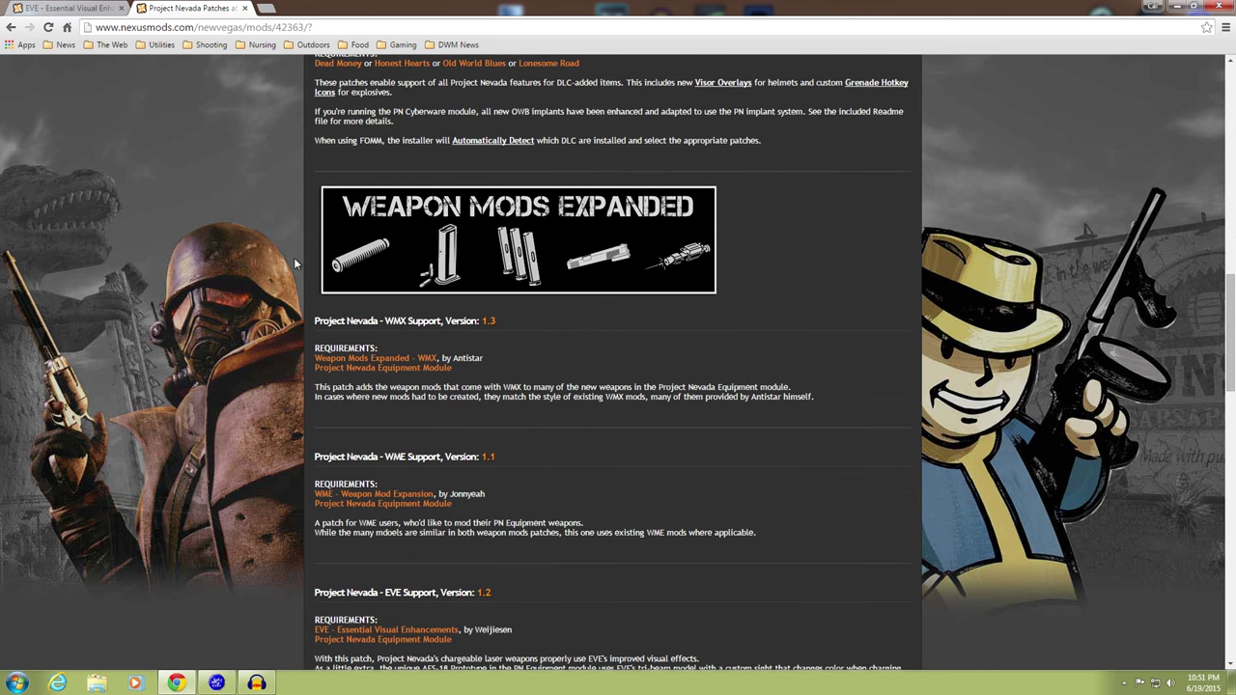
pyautogui.scroll(1, 295, 263)
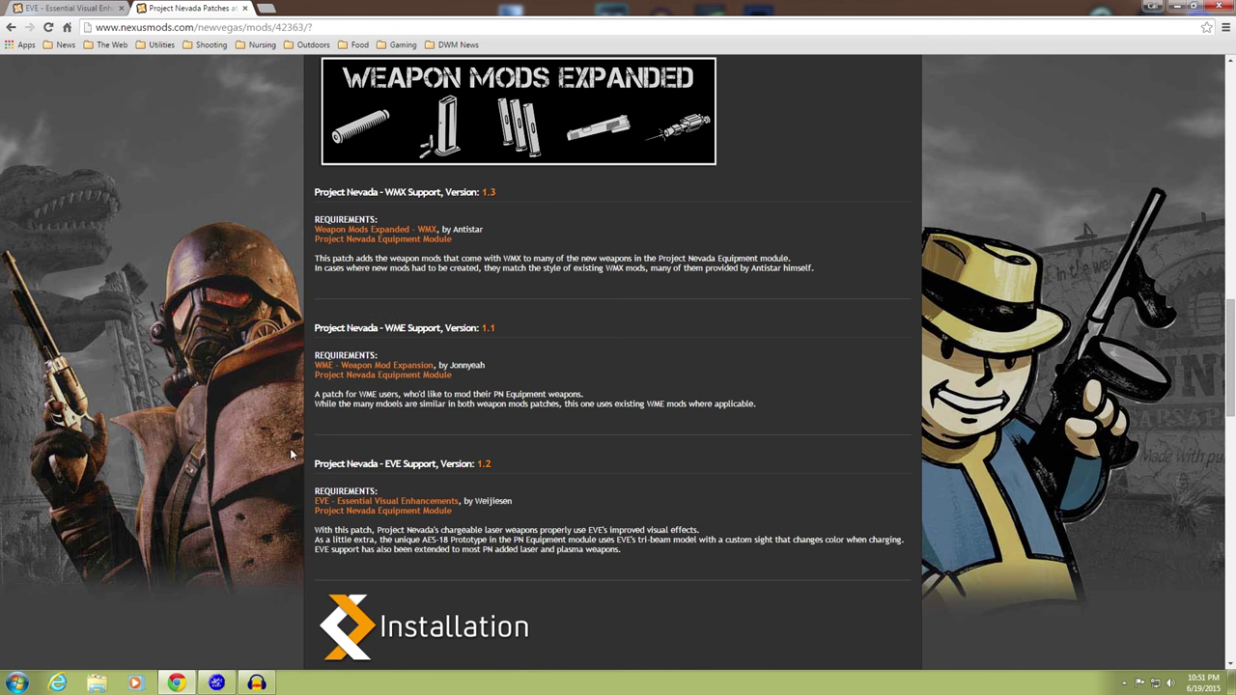
pyautogui.scroll(-4, 295, 430)
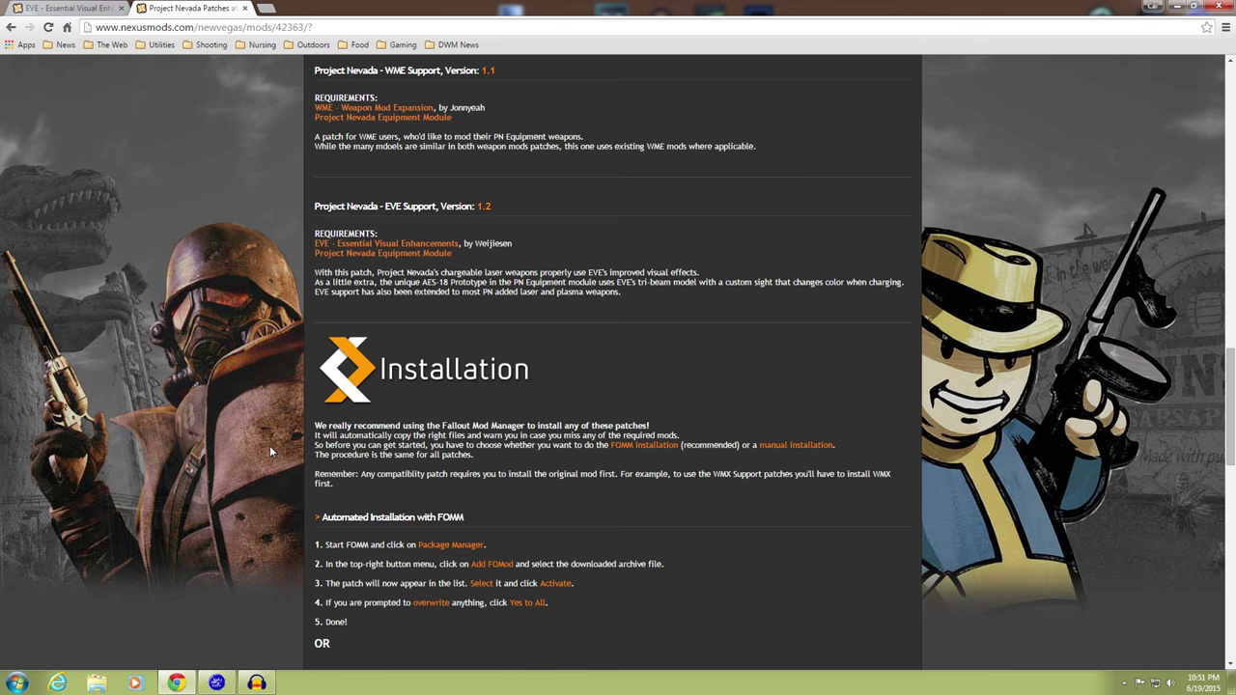
pyautogui.scroll(-2, 269, 445)
pyautogui.scroll(6, 287, 510)
pyautogui.scroll(18, 288, 512)
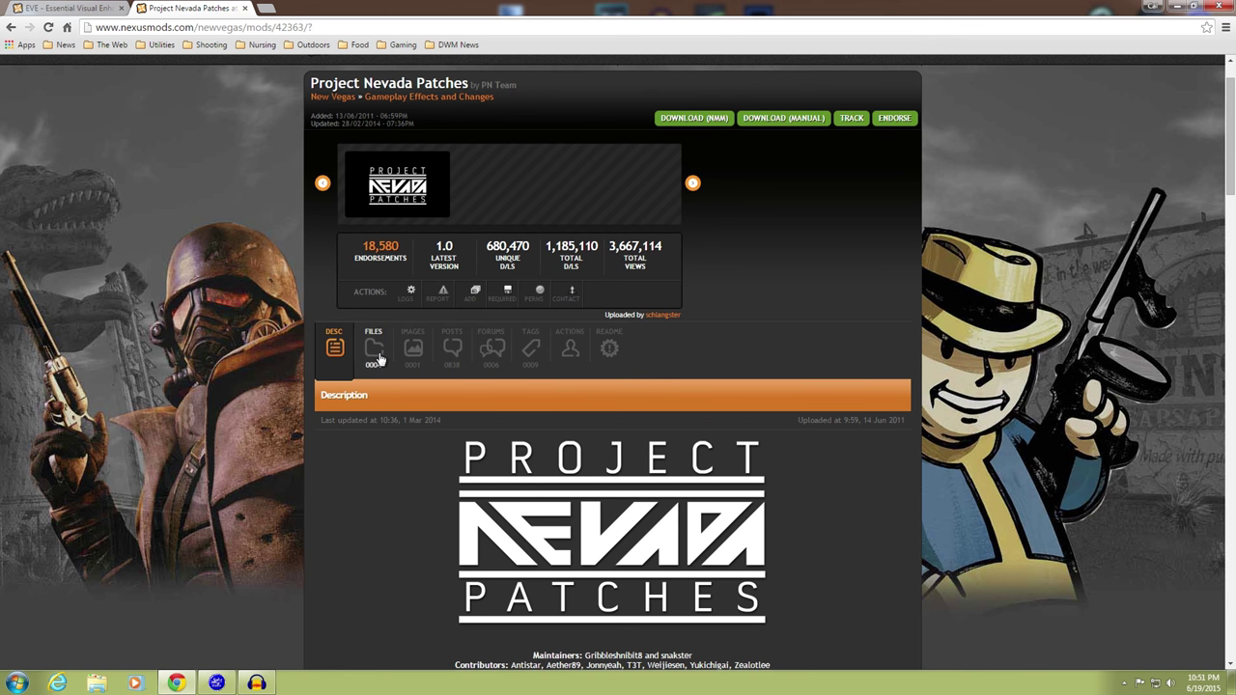
pyautogui.click(374, 349)
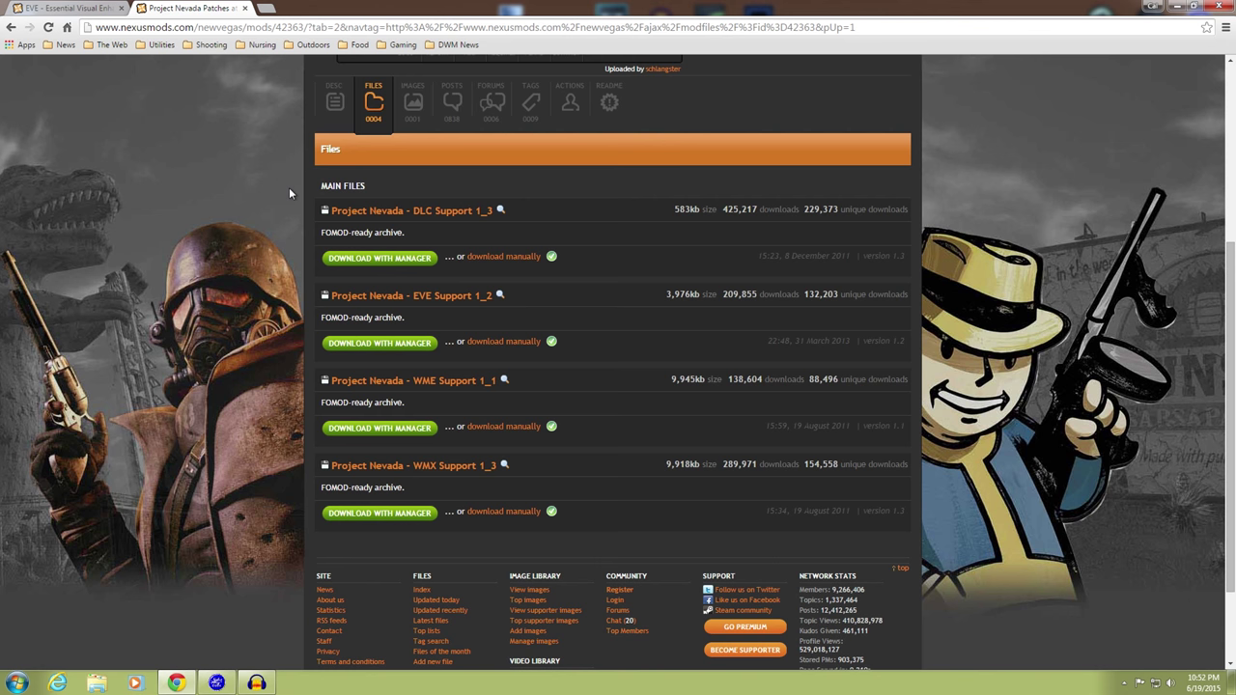
# Step: Minimize Chrome to reveal the desktop
pyautogui.click(1178, 8)
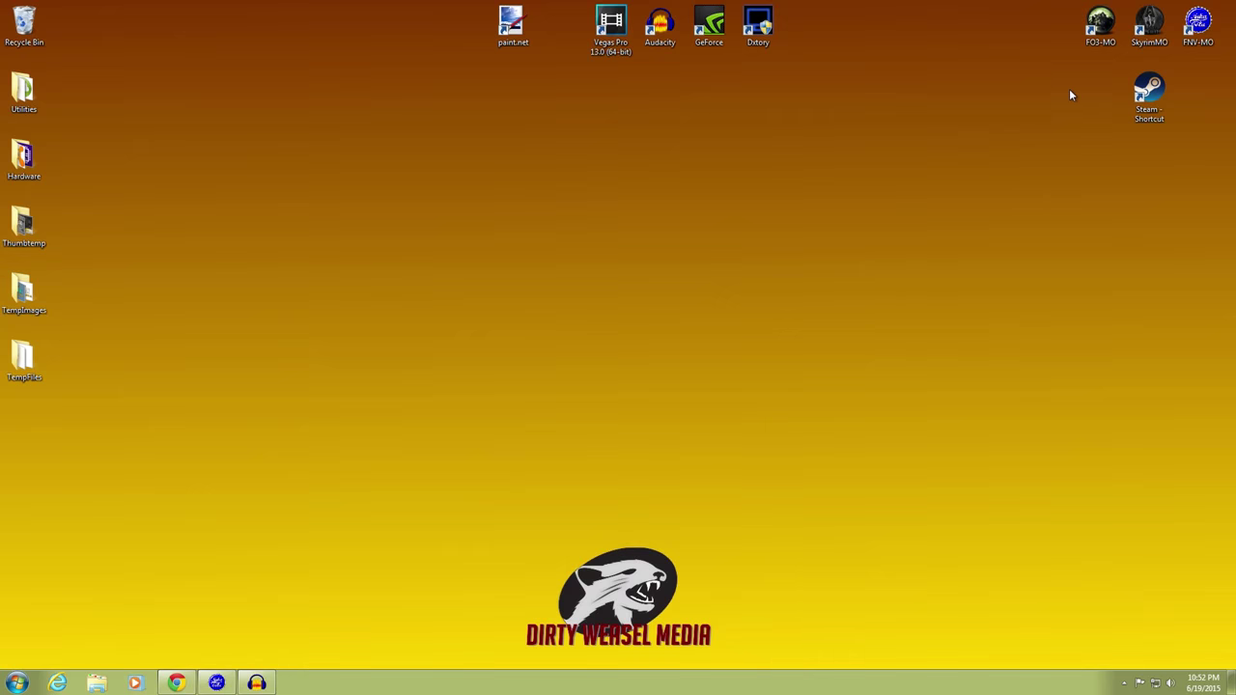
# Step: Install EVE 1.16.2 with the All 5 DLCs option and enable it at priority 46
pyautogui.click(216, 683)
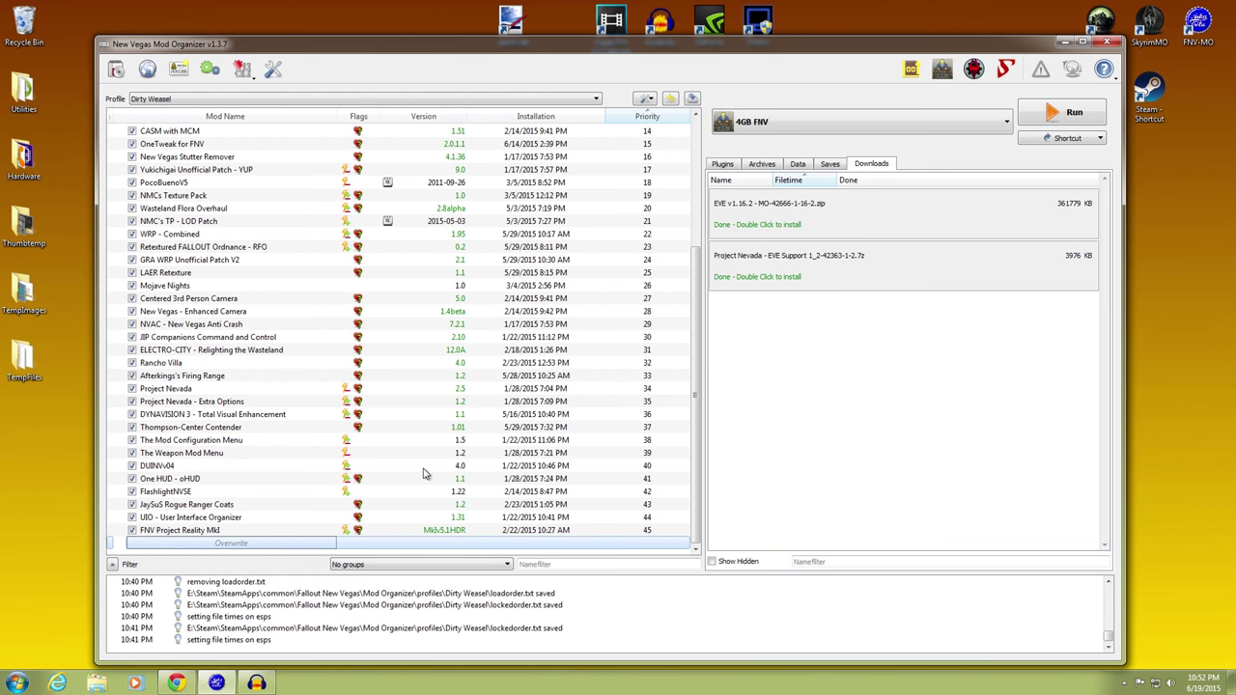
pyautogui.doubleClick(800, 226)
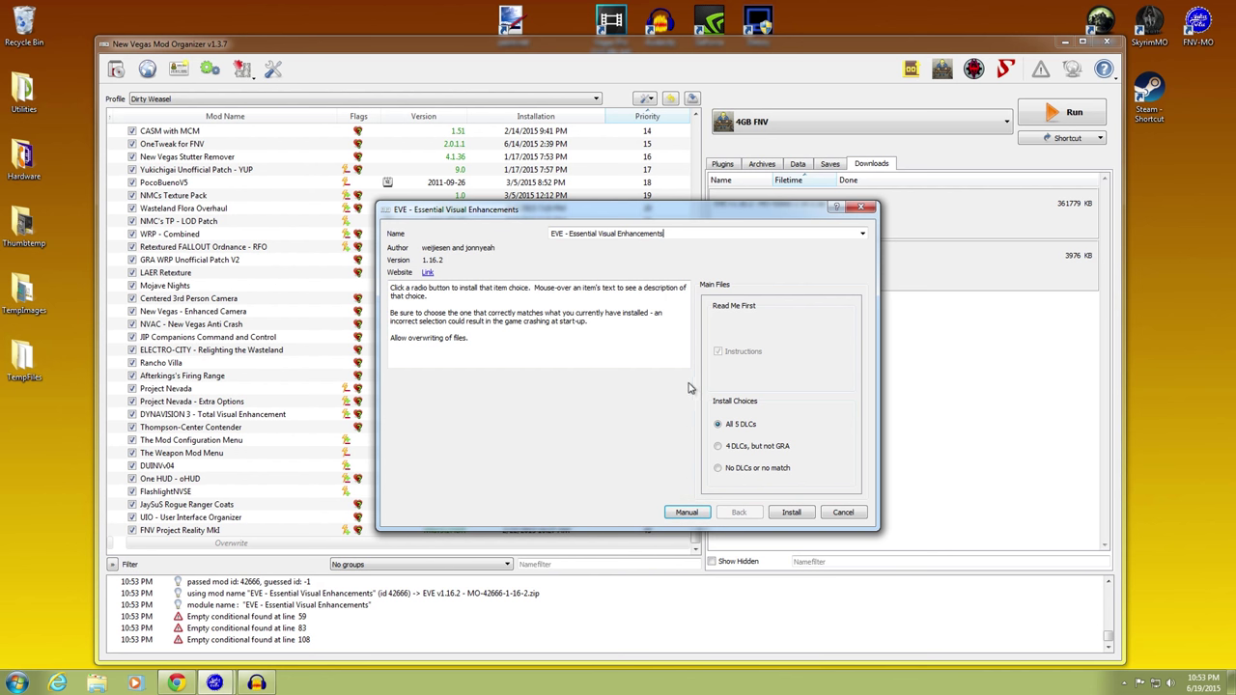
pyautogui.moveTo(744, 429)
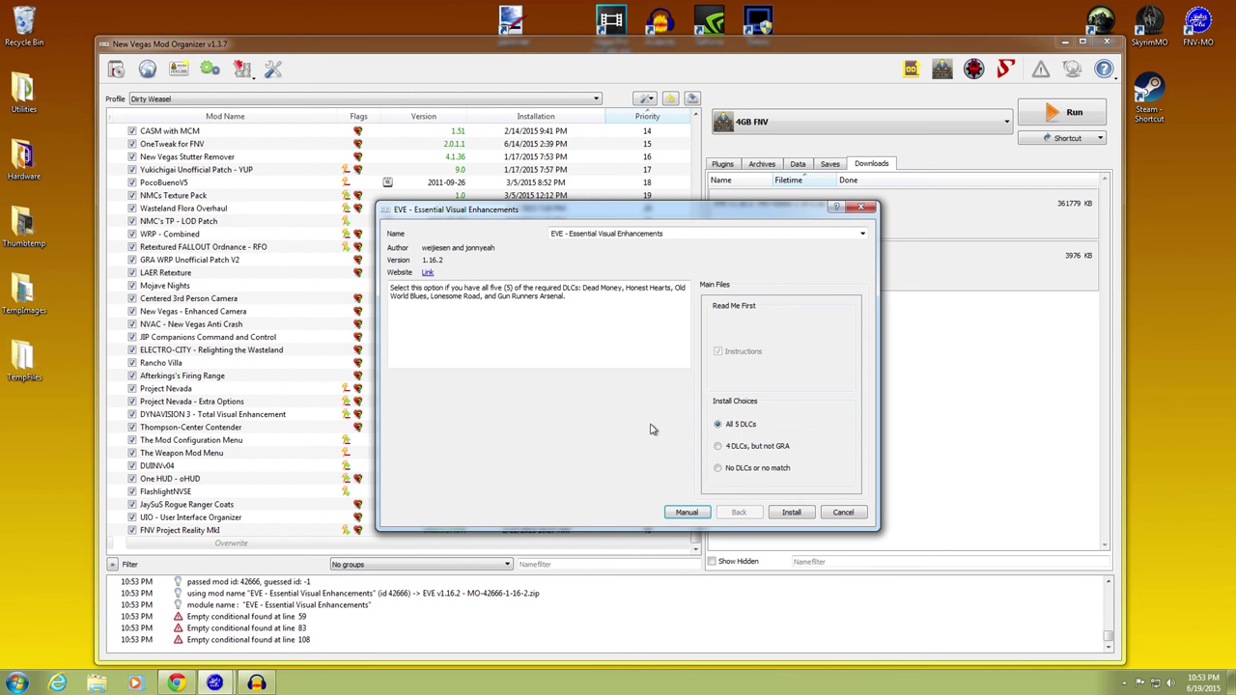
pyautogui.moveTo(730, 452)
pyautogui.click(784, 517)
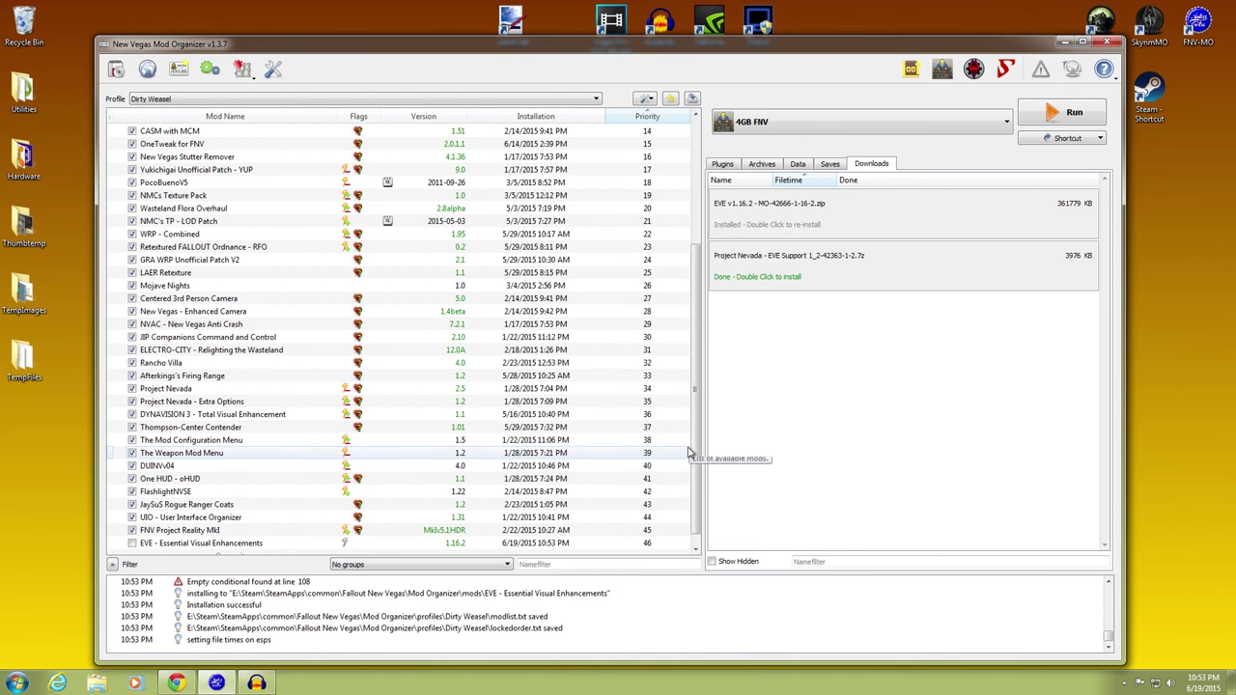
pyautogui.scroll(-1, 698, 469)
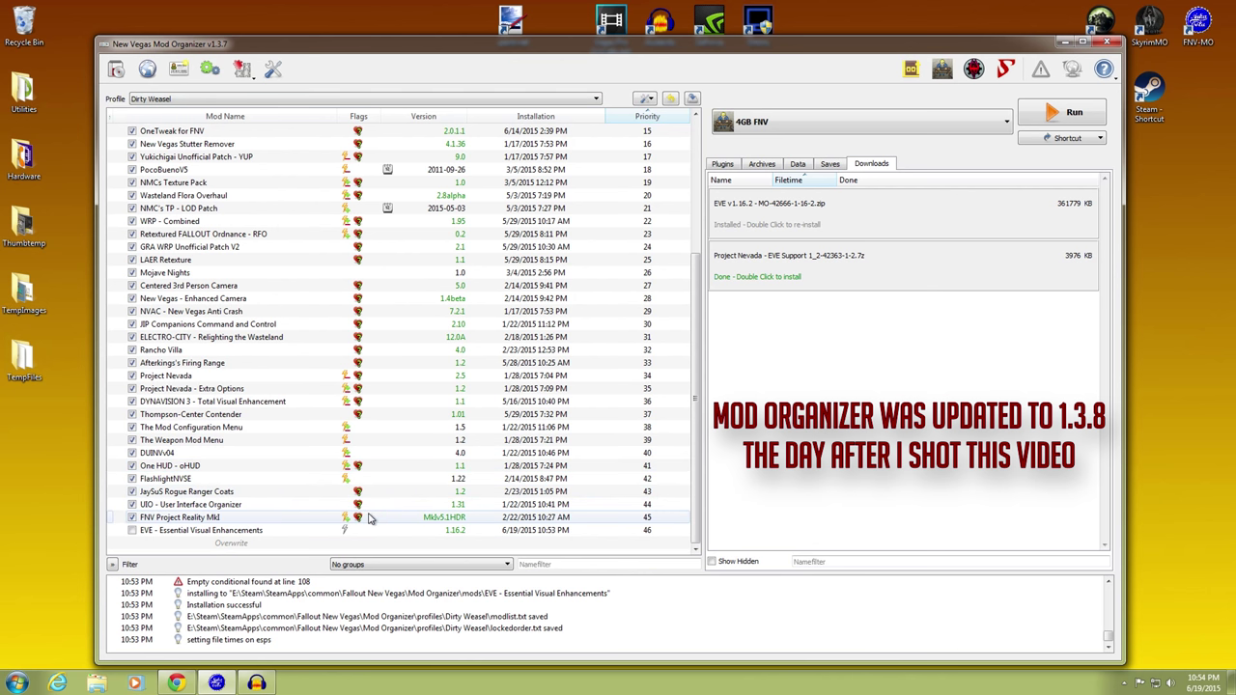
pyautogui.click(132, 531)
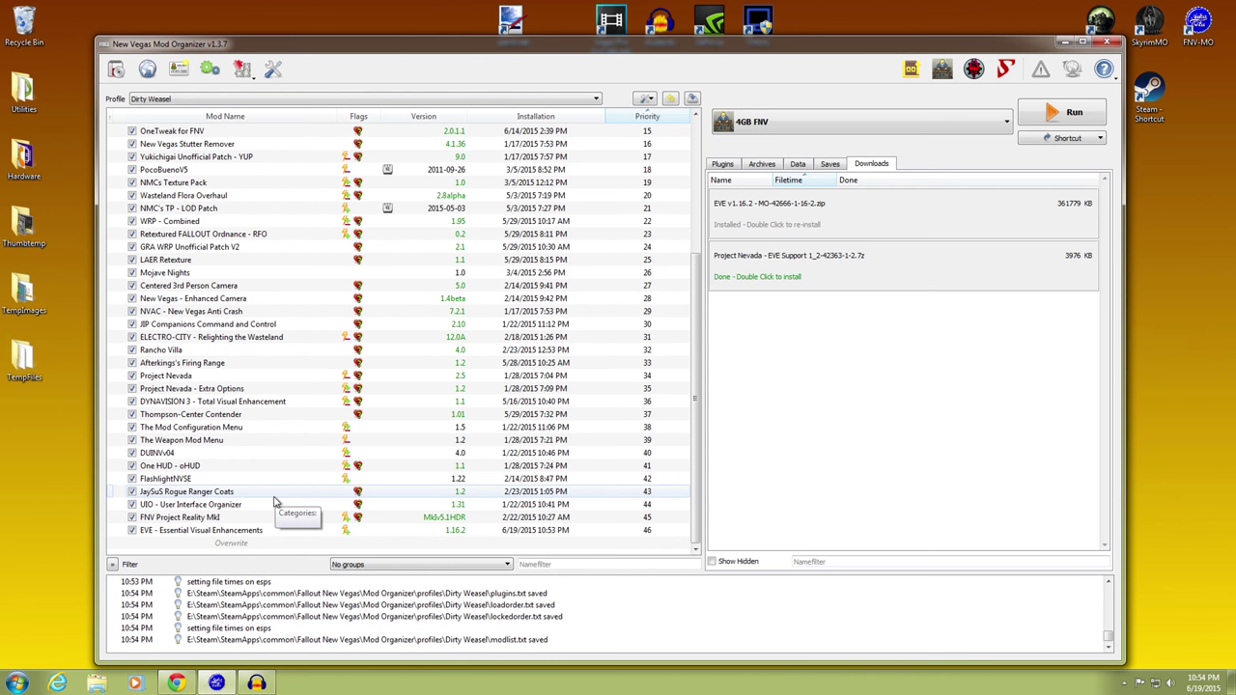
# Step: Select EVE to highlight the mods it conflicts with
pyautogui.click(270, 531)
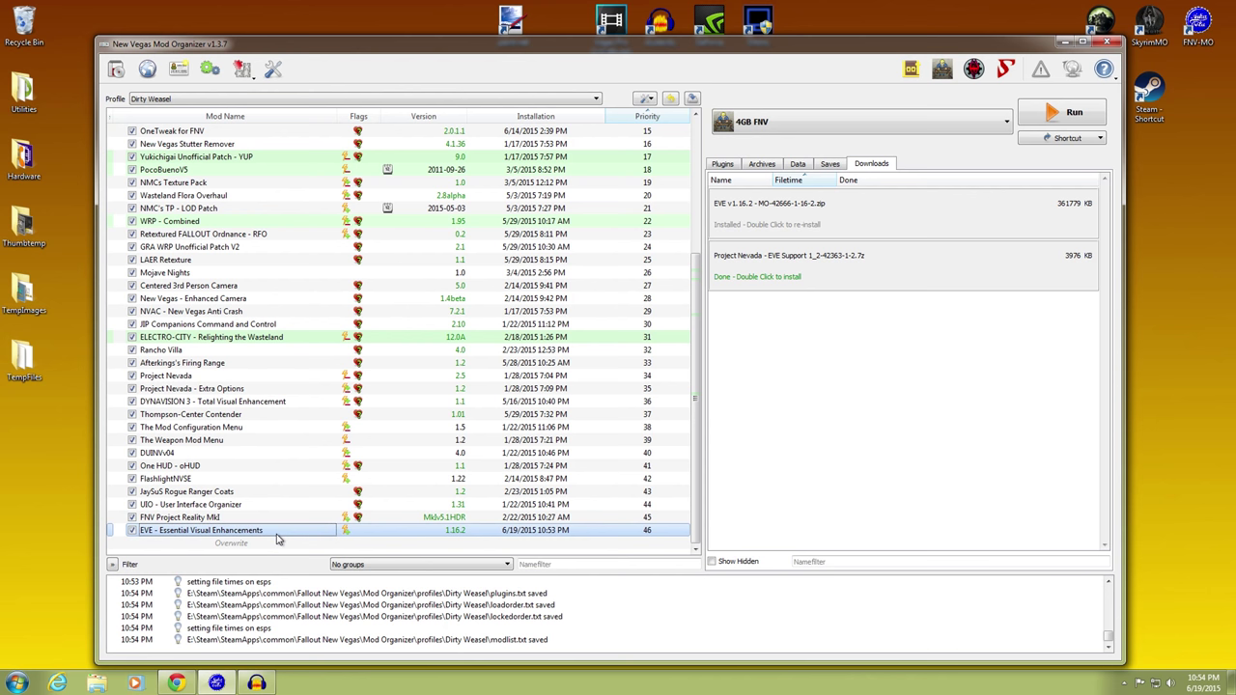
pyautogui.scroll(-5, 283, 474)
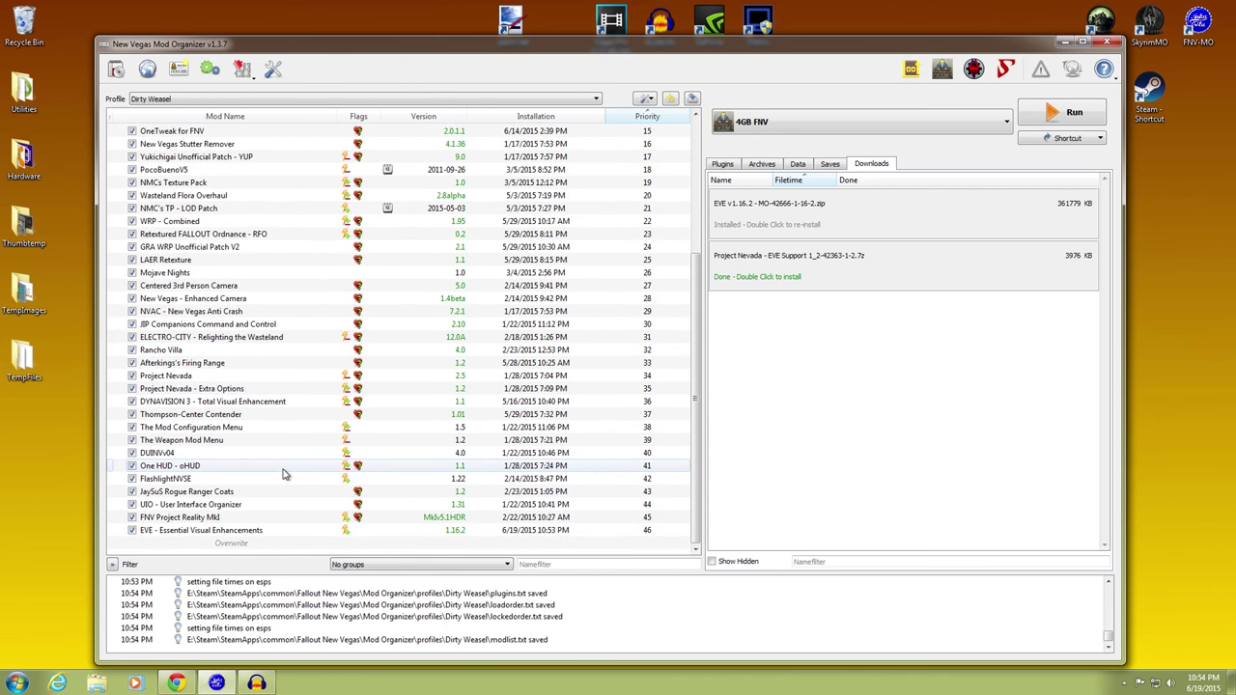
pyautogui.click(280, 530)
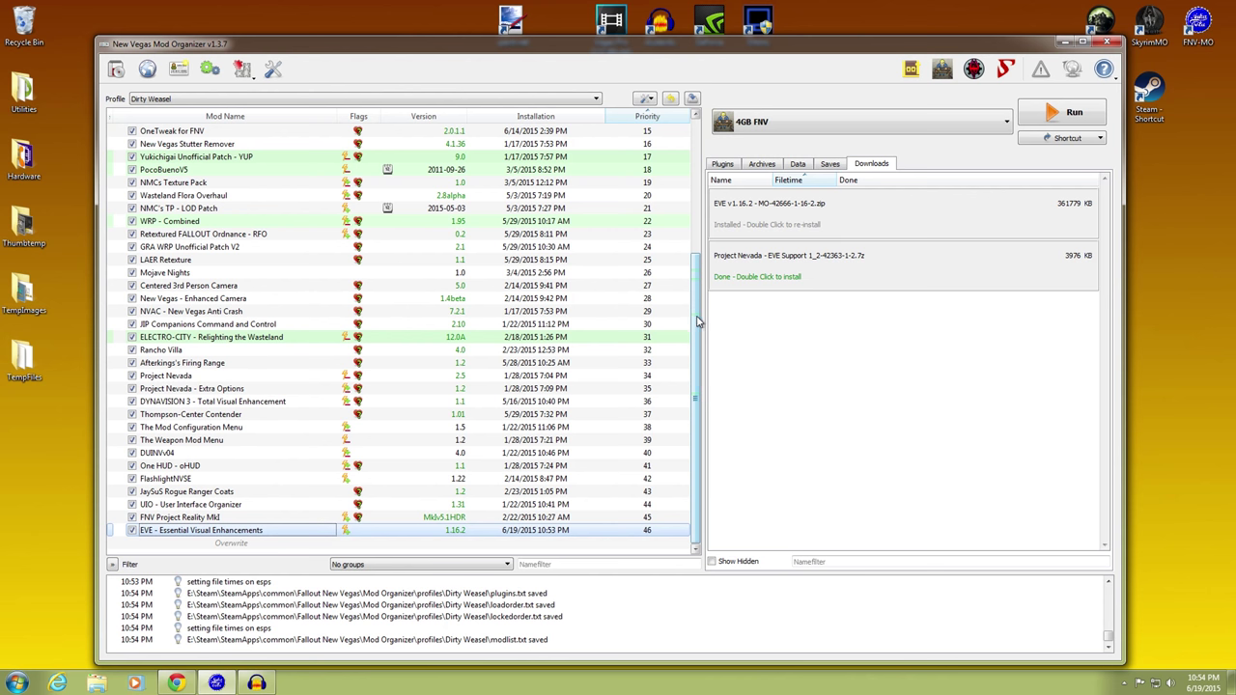
# Step: Move EVE up to priority 32, just below ELECTRO-CITY
pyautogui.moveTo(698, 320); pyautogui.dragTo(681, 280)
pyautogui.moveTo(703, 237); pyautogui.dragTo(701, 297)
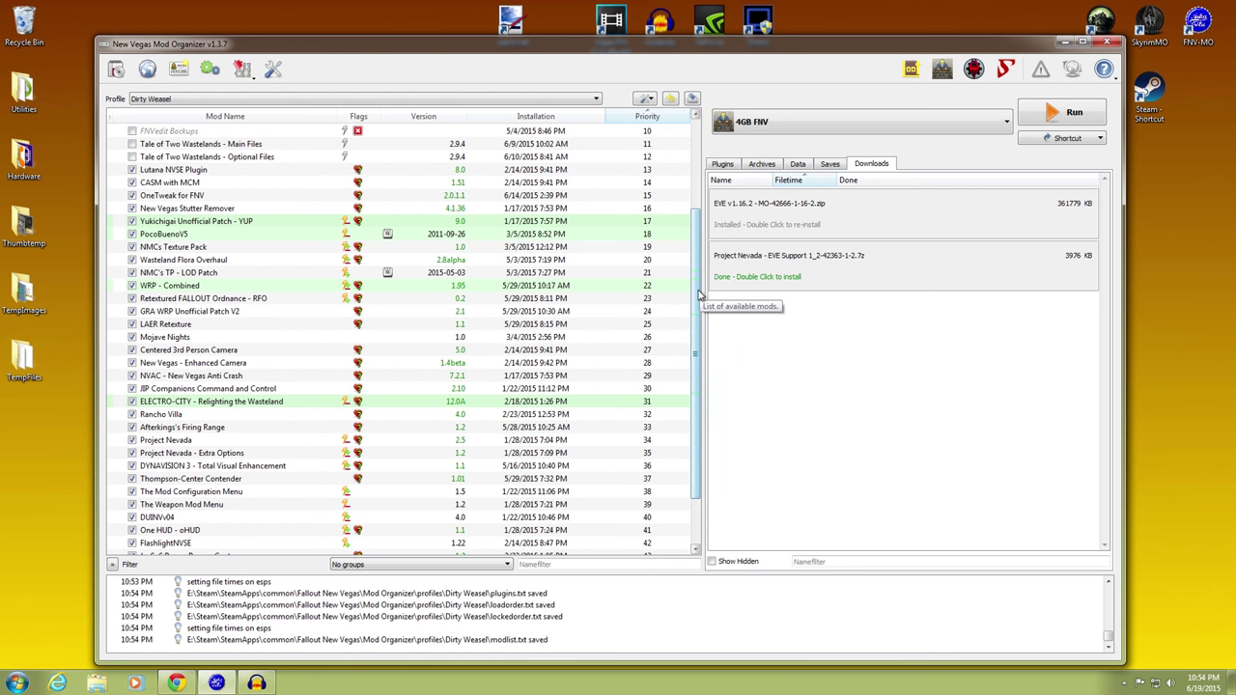
pyautogui.scroll(-2, 695, 295)
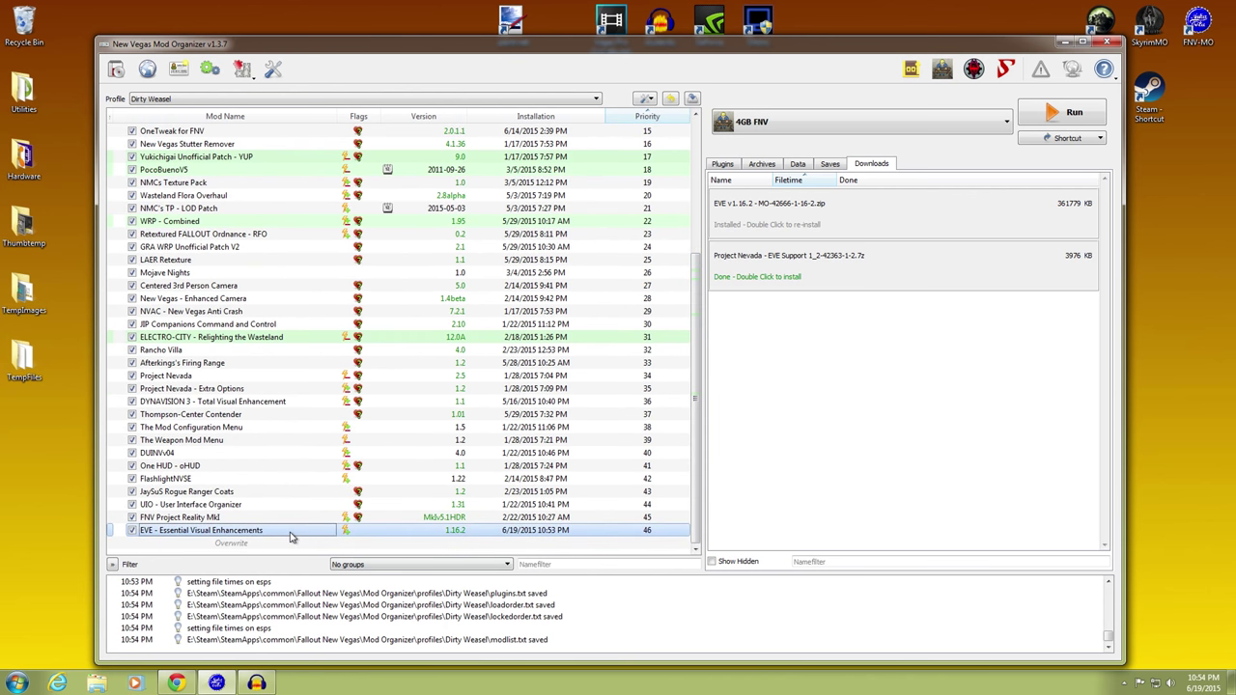
pyautogui.moveTo(269, 537); pyautogui.dragTo(276, 351)
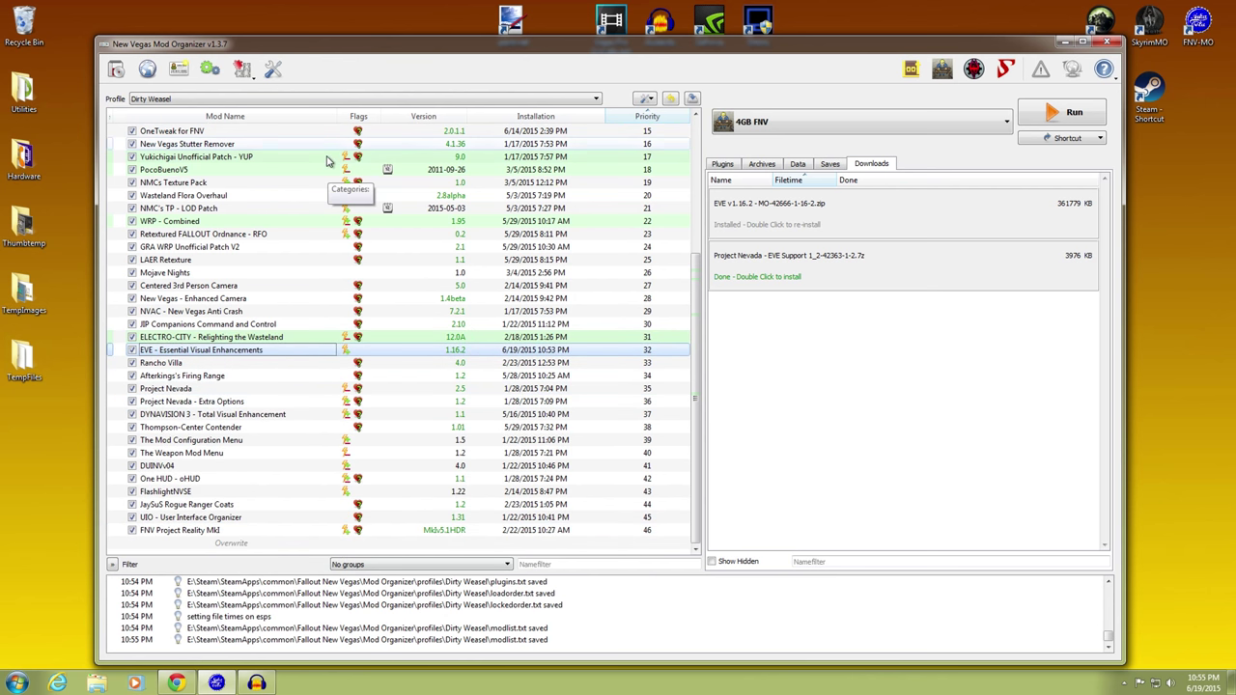
# Step: Review EVE's Conflicts tab, overwriting PocoBuenoV5, ELECTRO-CITY and YUP files, then close it
pyautogui.doubleClick(347, 356)
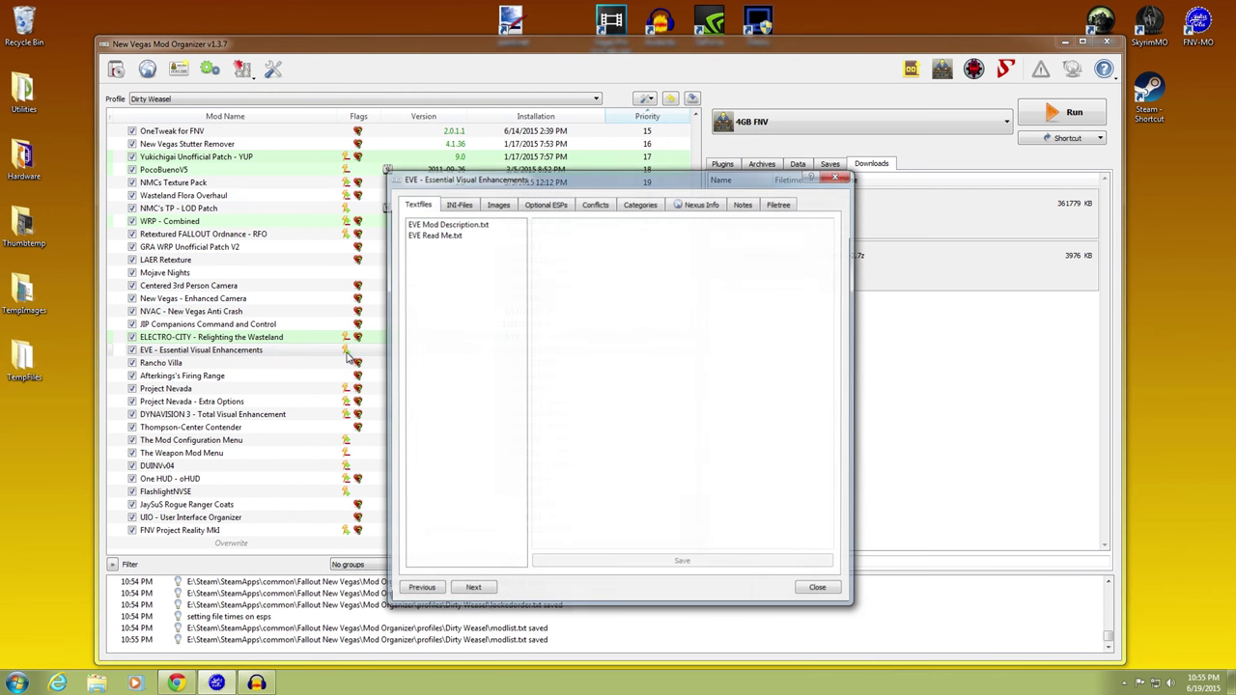
pyautogui.click(594, 205)
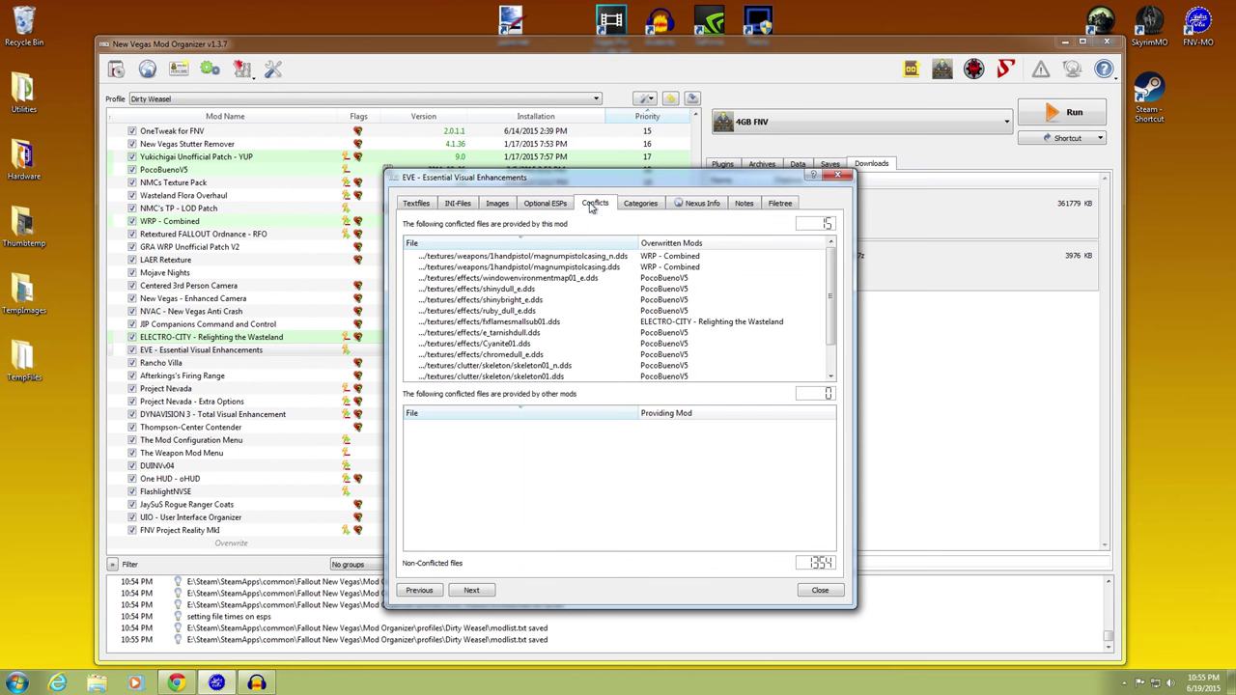
pyautogui.scroll(-1, 833, 329)
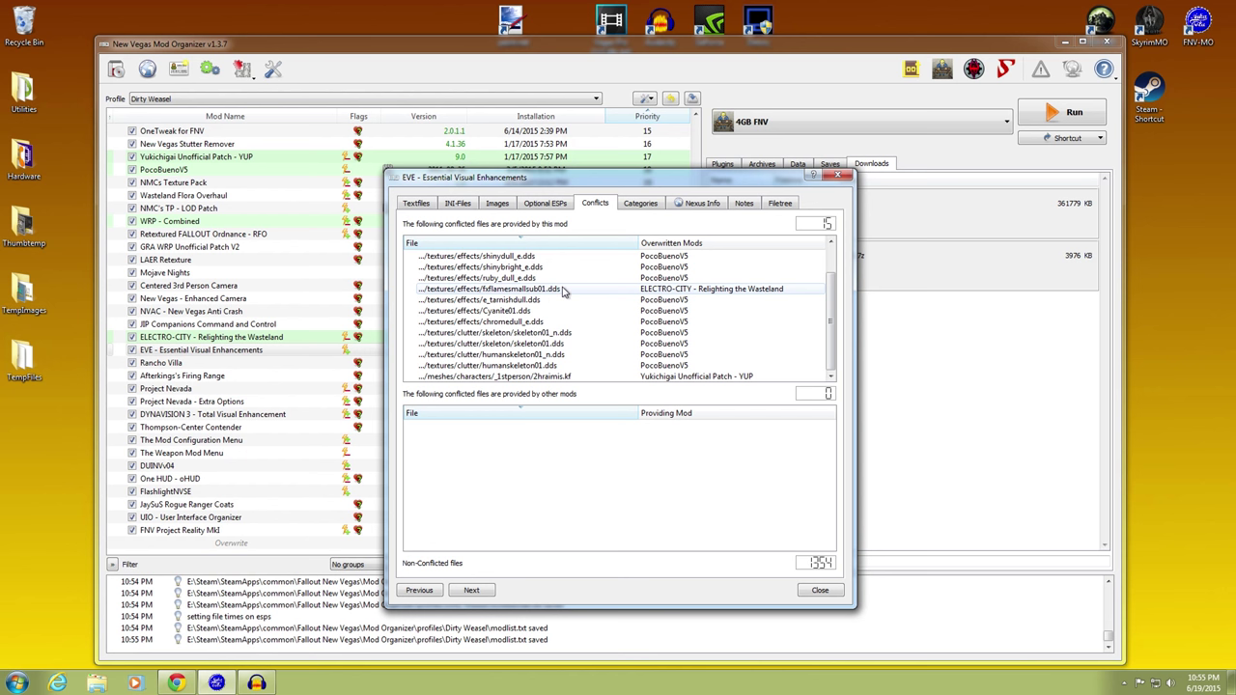
pyautogui.click(558, 378)
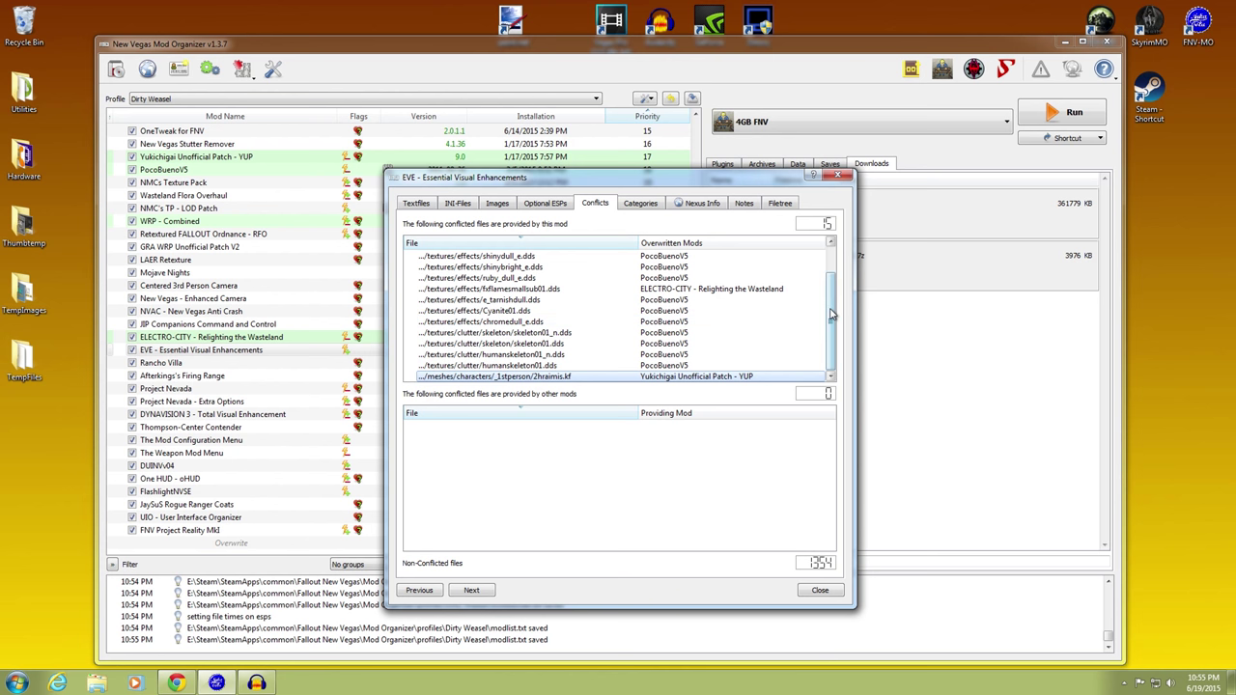
pyautogui.click(818, 591)
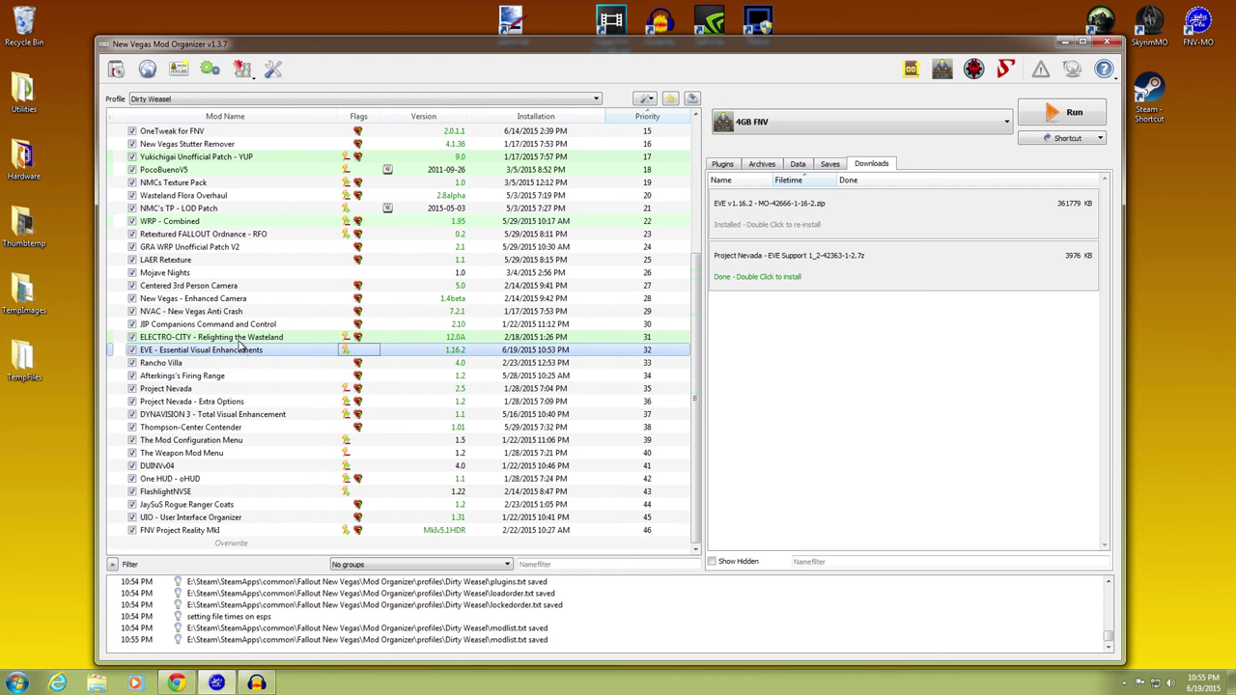
# Step: Move EVE to priority 23 below WRP - Combined and recheck its file conflicts
pyautogui.moveTo(242, 347); pyautogui.dragTo(266, 235)
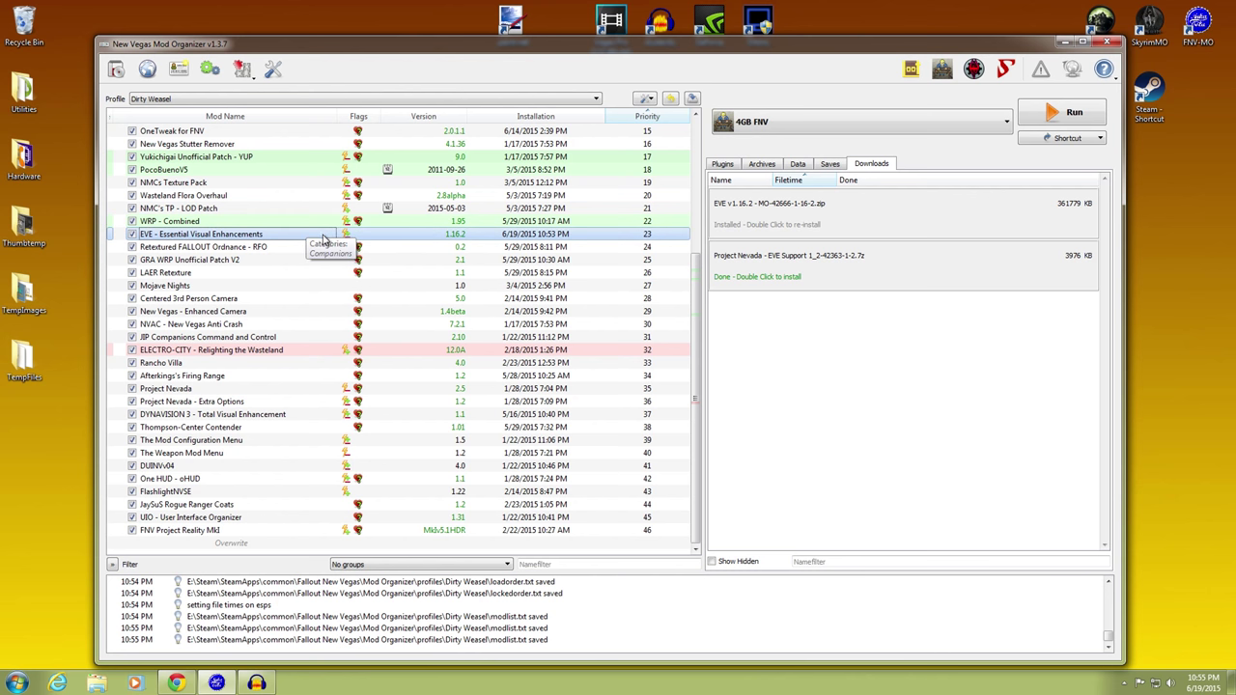
pyautogui.doubleClick(319, 237)
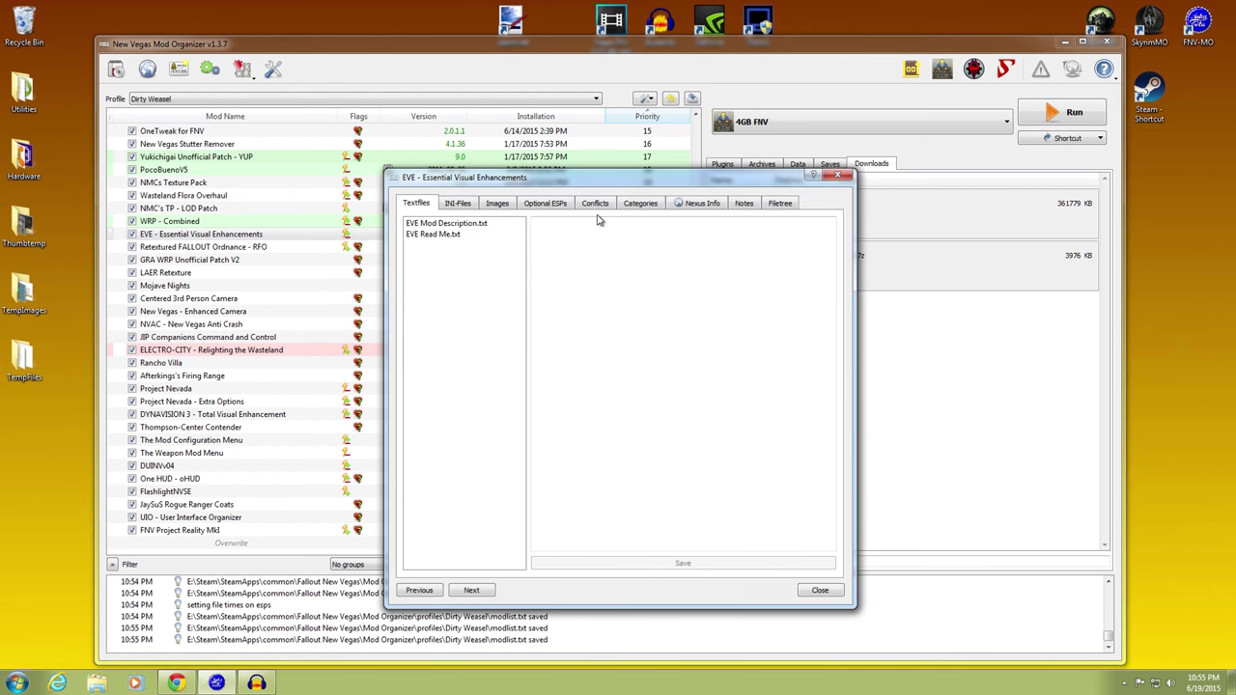
pyautogui.click(609, 204)
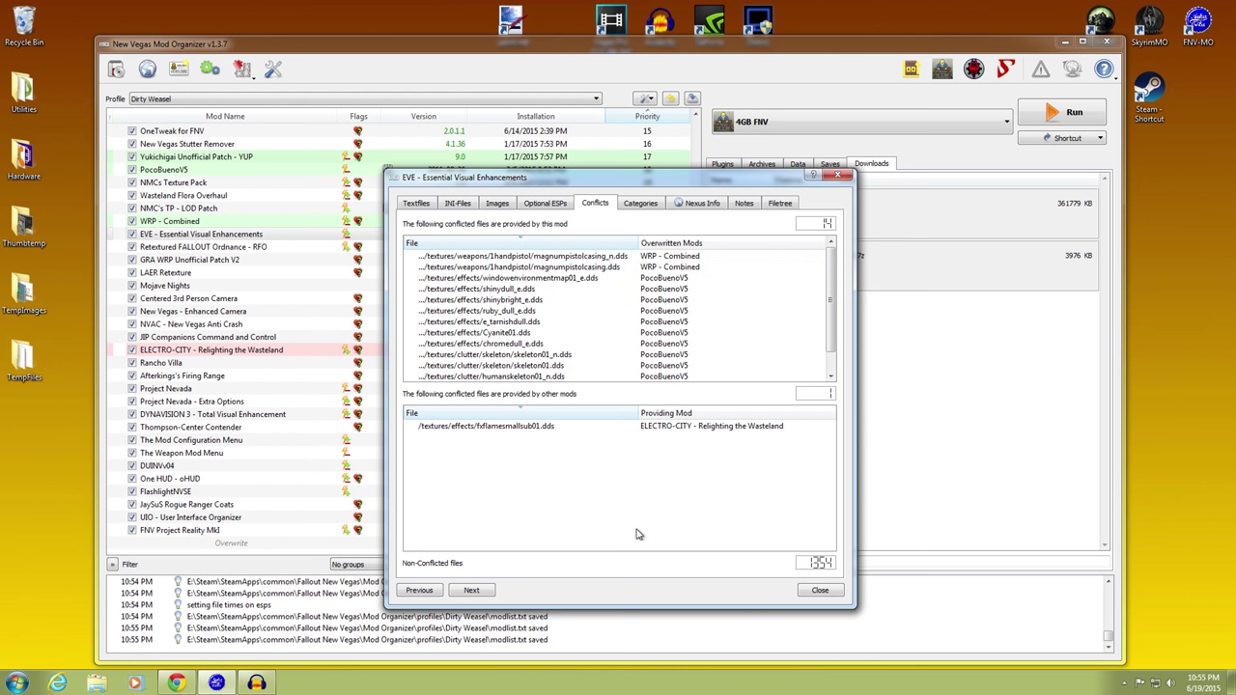
pyautogui.click(817, 590)
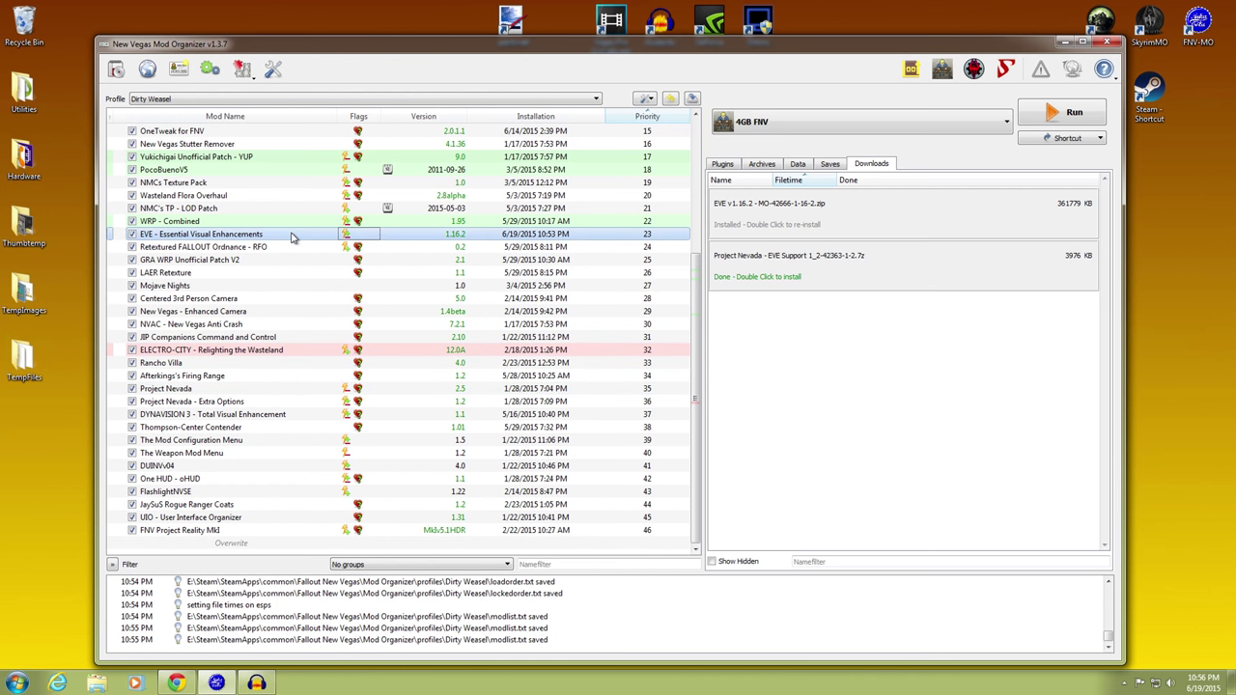
# Step: Compare conflict highlights for ELECTRO-CITY and EVE across the mod list
pyautogui.click(290, 350)
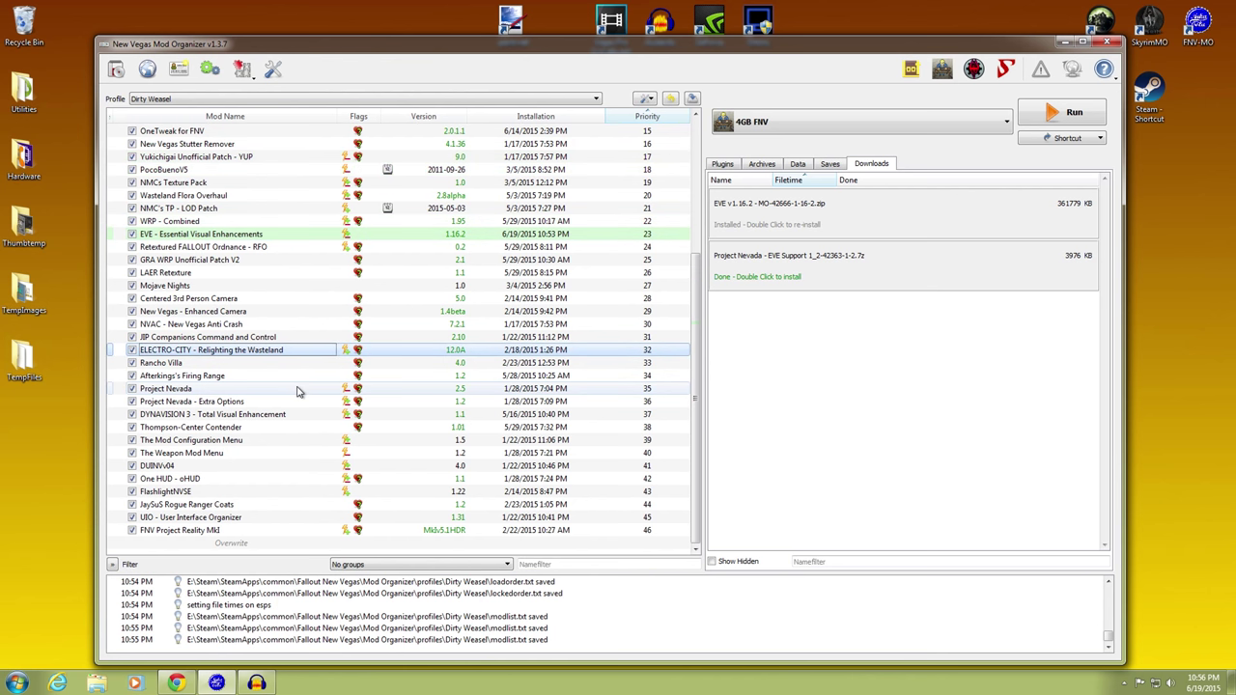
pyautogui.click(297, 236)
pyautogui.scroll(2, 298, 307)
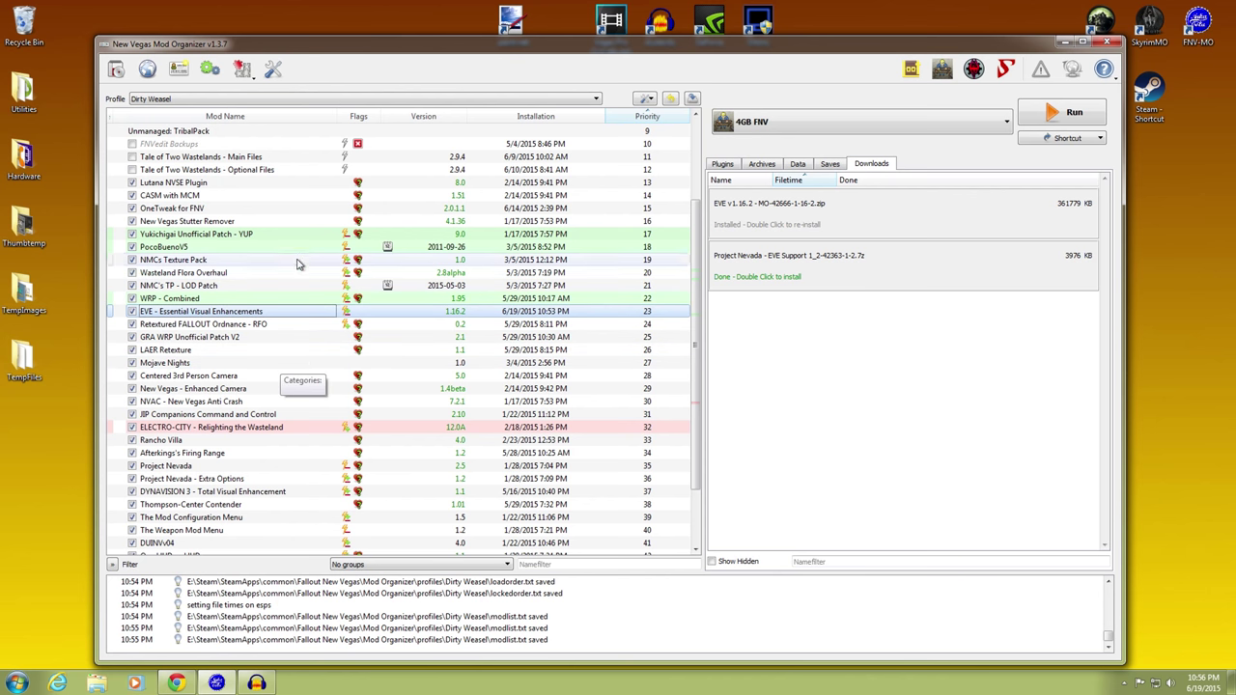
pyautogui.scroll(-1, 408, 403)
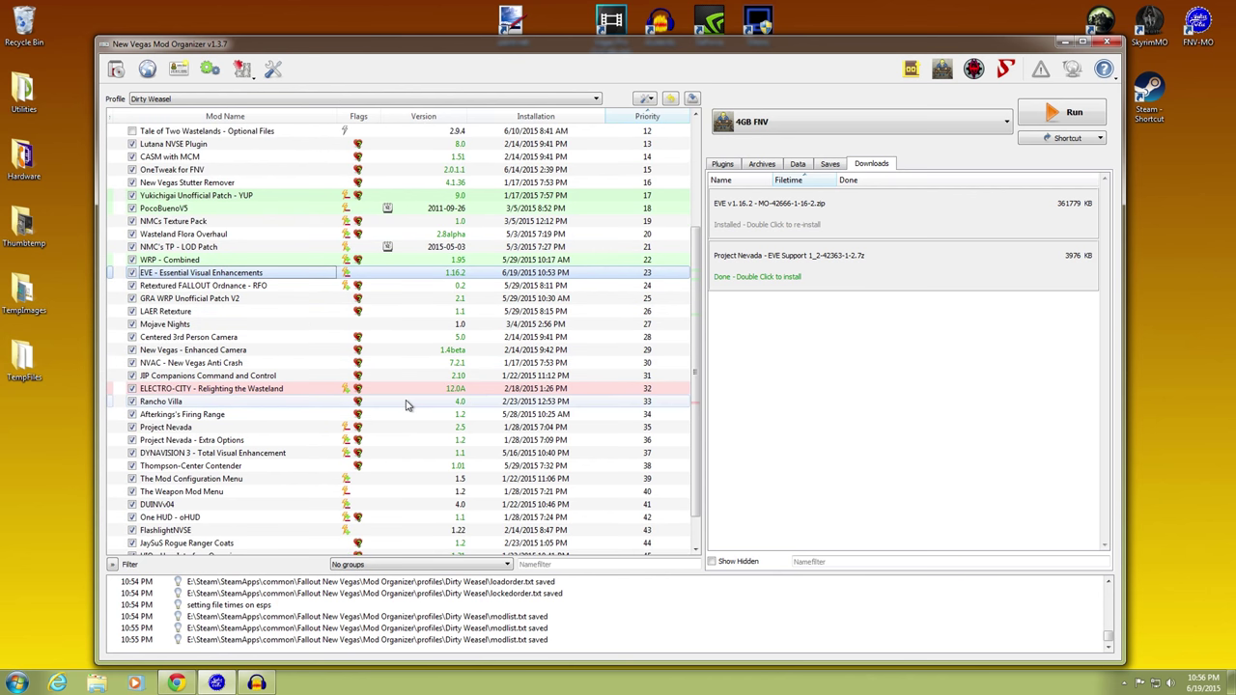
pyautogui.scroll(1, 407, 406)
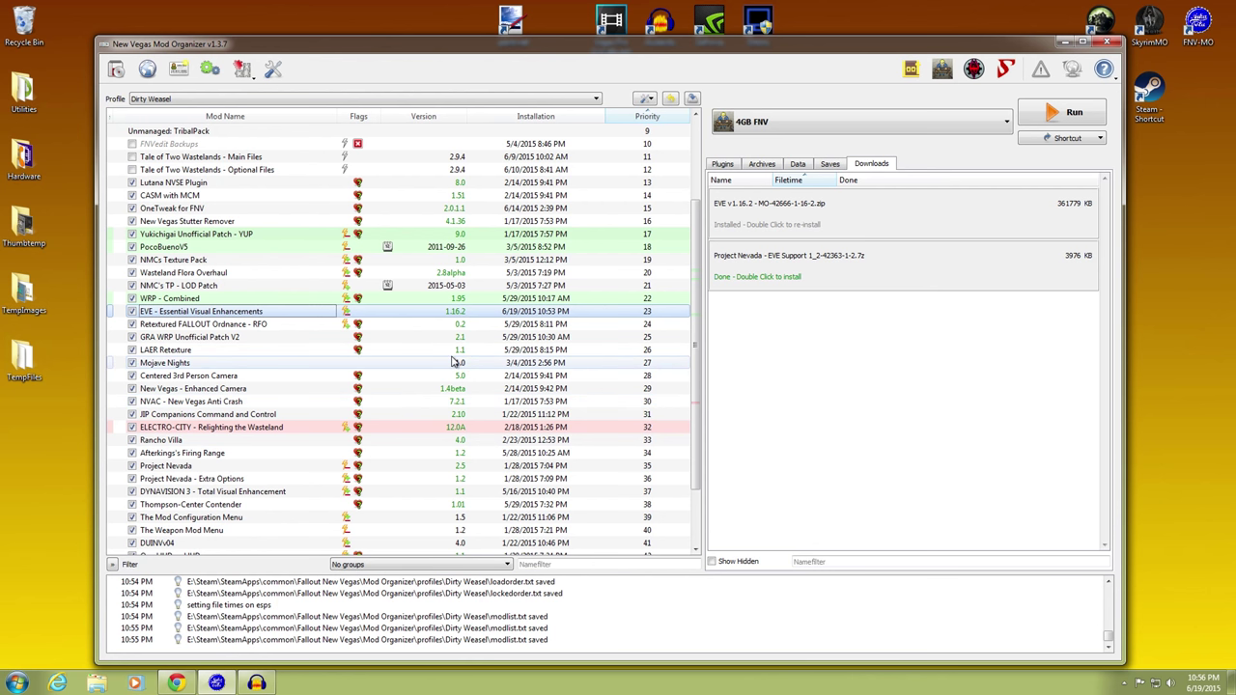
# Step: Install Project Nevada - EVE Support, remove it, then reinstall it as mod 47
pyautogui.doubleClick(762, 271)
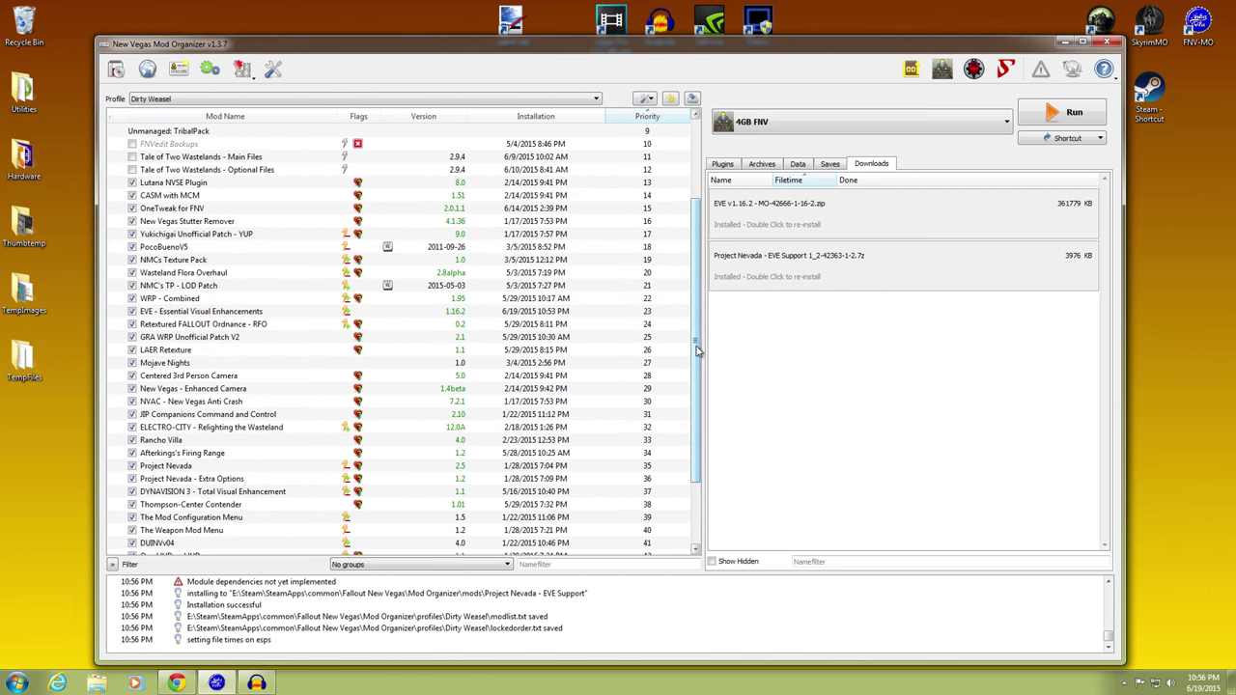
pyautogui.scroll(-3, 695, 347)
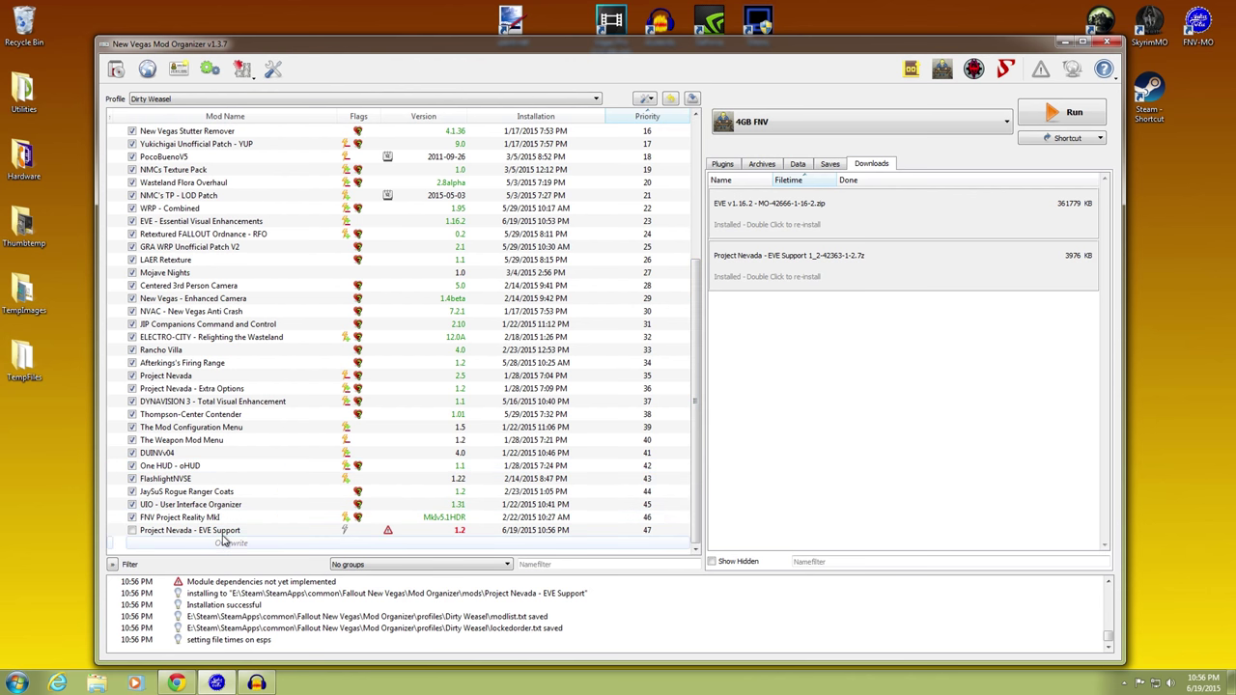
pyautogui.rightClick(234, 530)
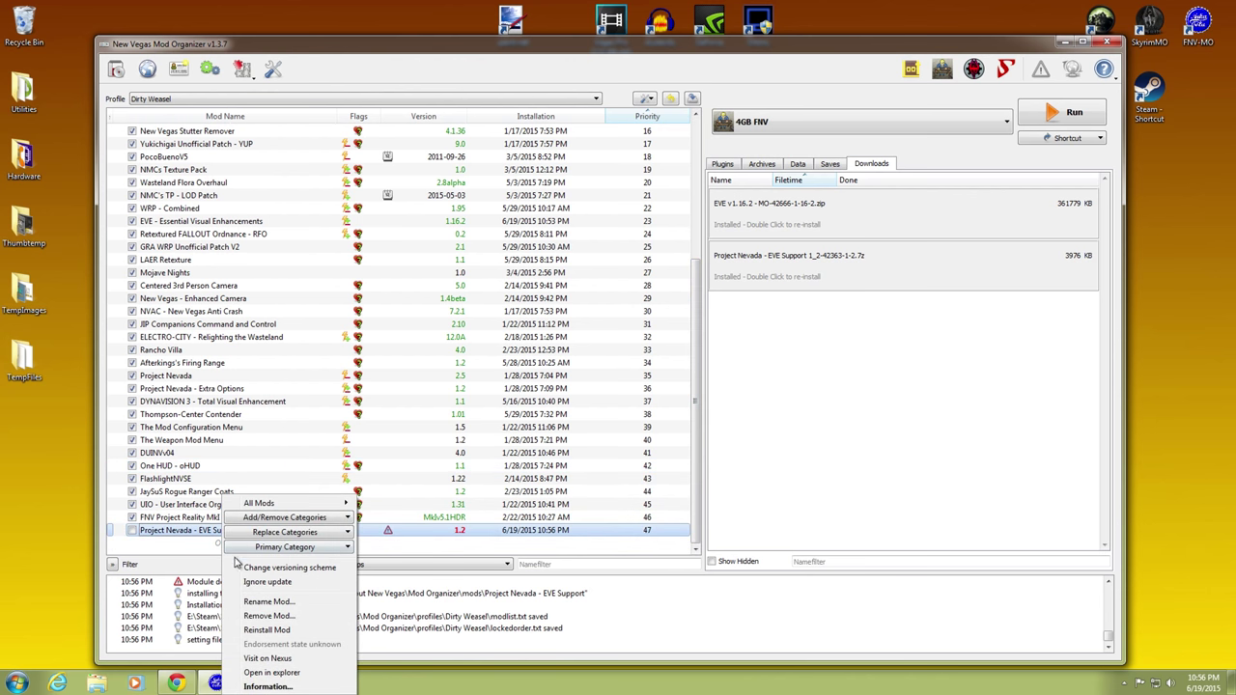
pyautogui.click(241, 617)
pyautogui.click(666, 355)
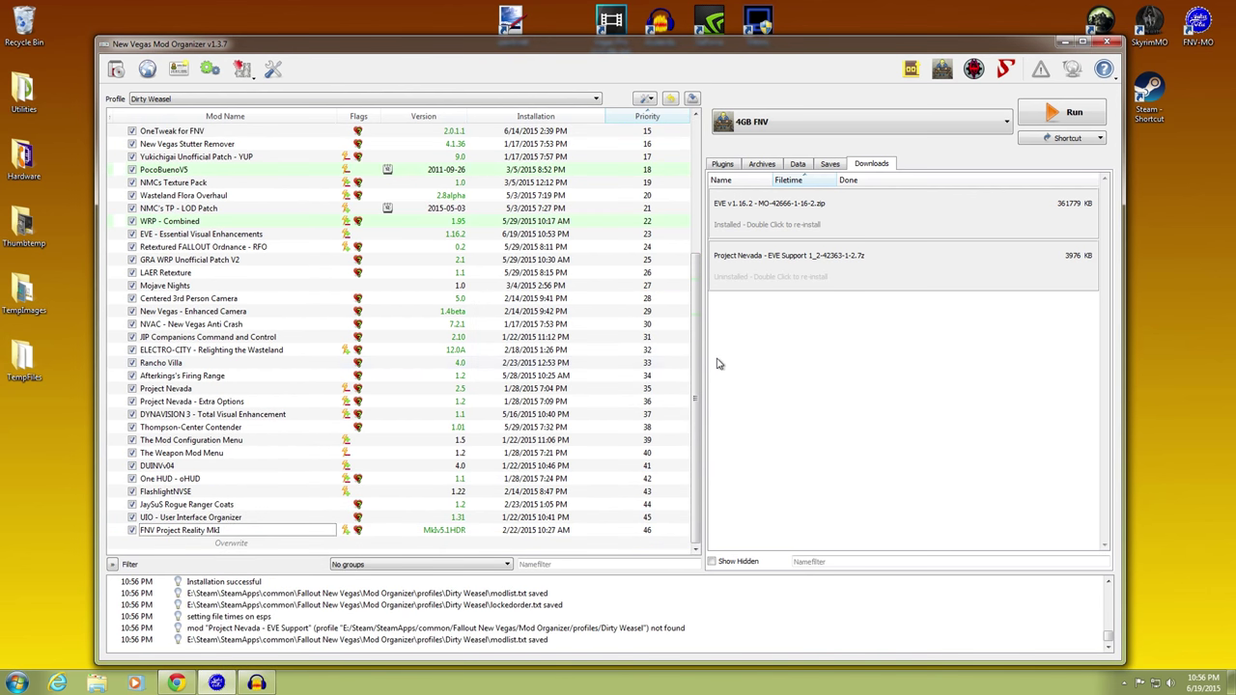
pyautogui.doubleClick(804, 274)
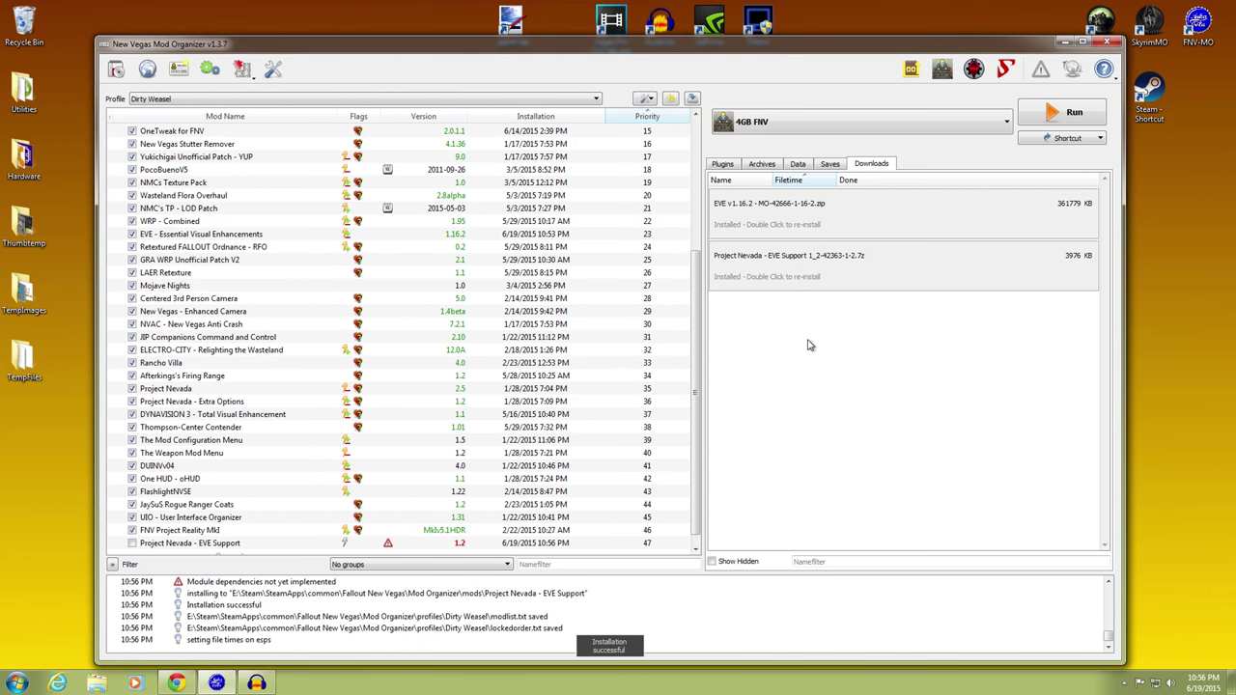
pyautogui.moveTo(698, 361); pyautogui.dragTo(697, 391)
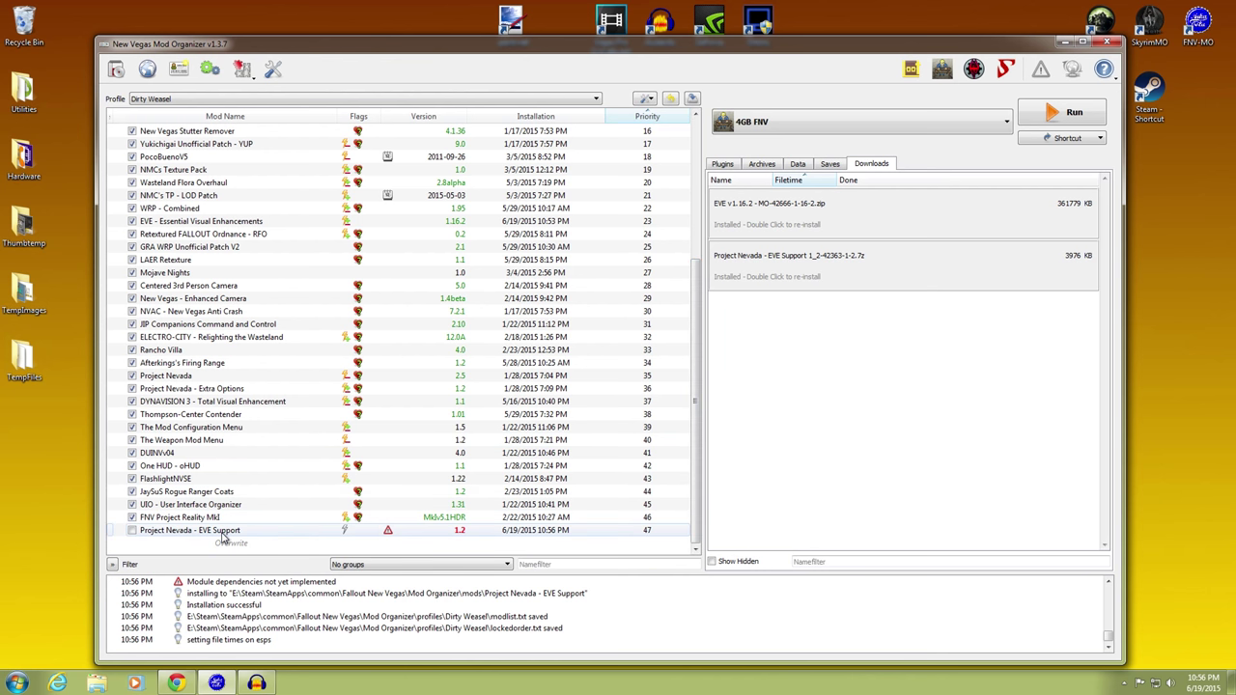
# Step: Enable Project Nevada - EVE Support, inspect its EVE All DLC.esp plugin, and move it to priority 37
pyautogui.click(131, 531)
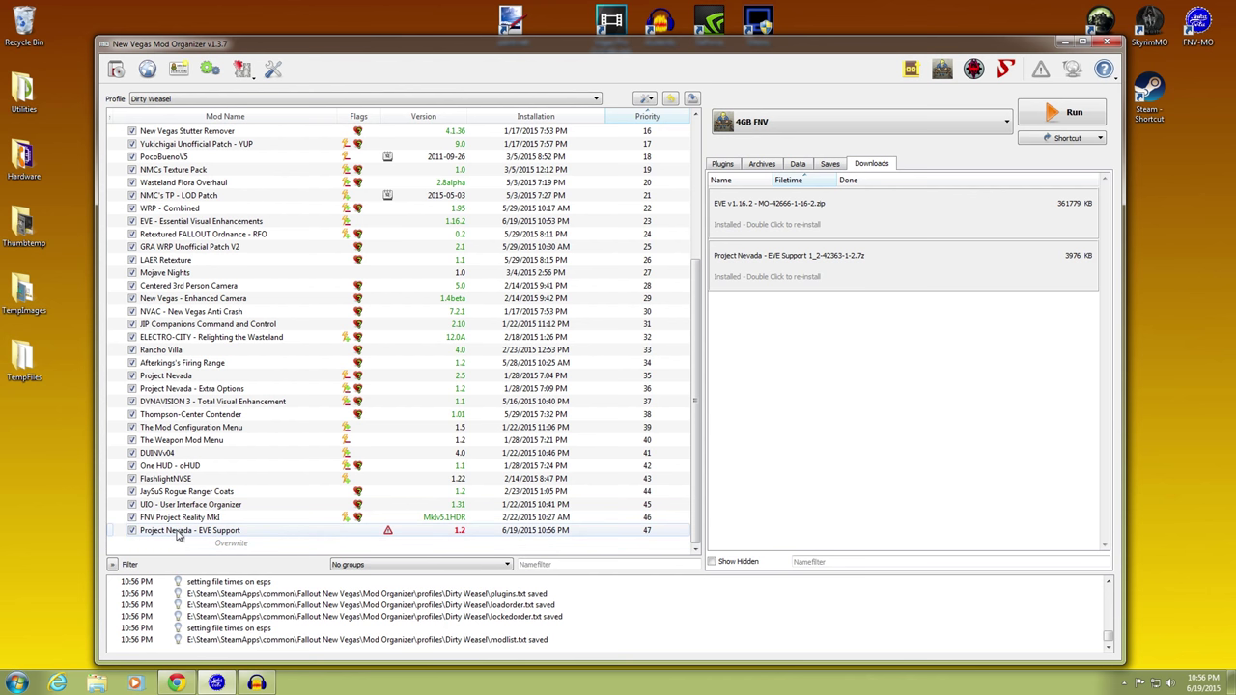
pyautogui.scroll(4, 278, 454)
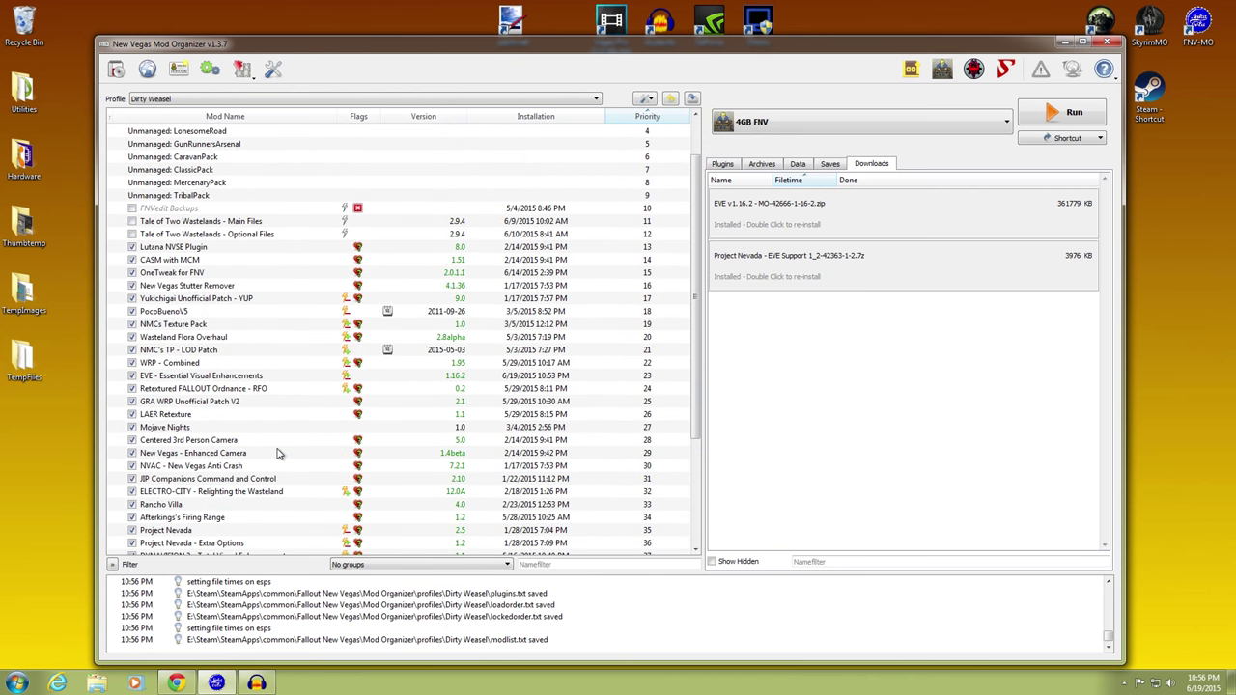
pyautogui.scroll(-4, 278, 454)
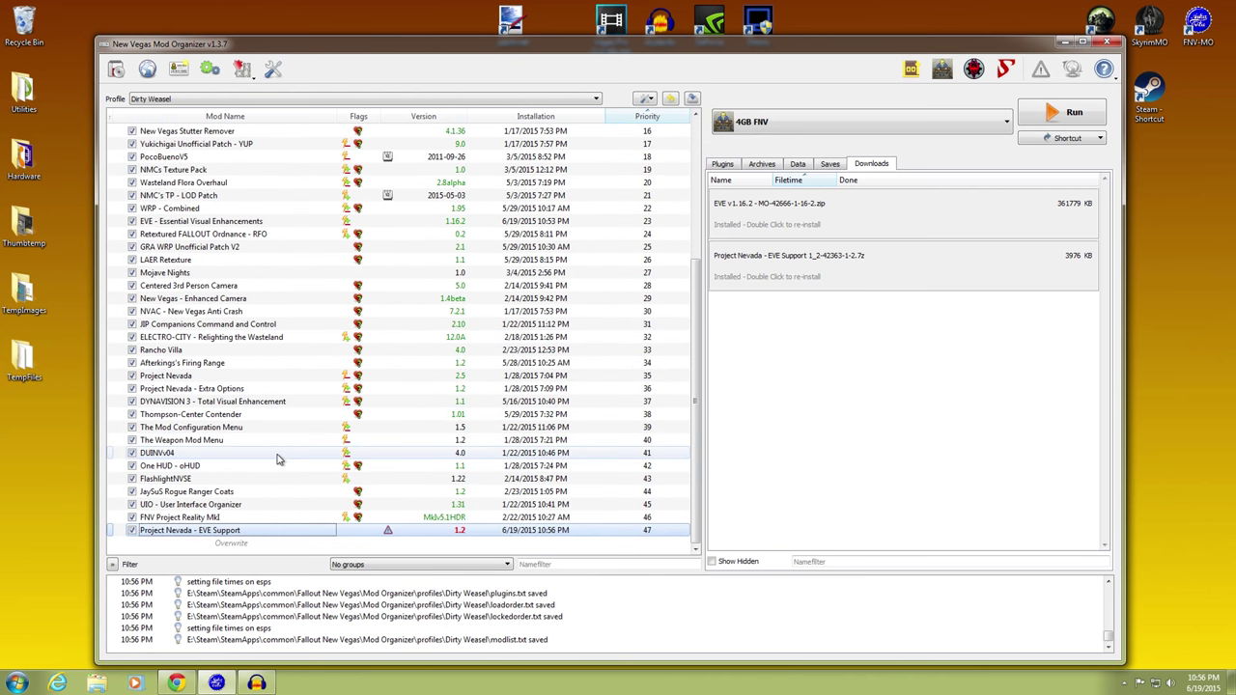
pyautogui.doubleClick(257, 531)
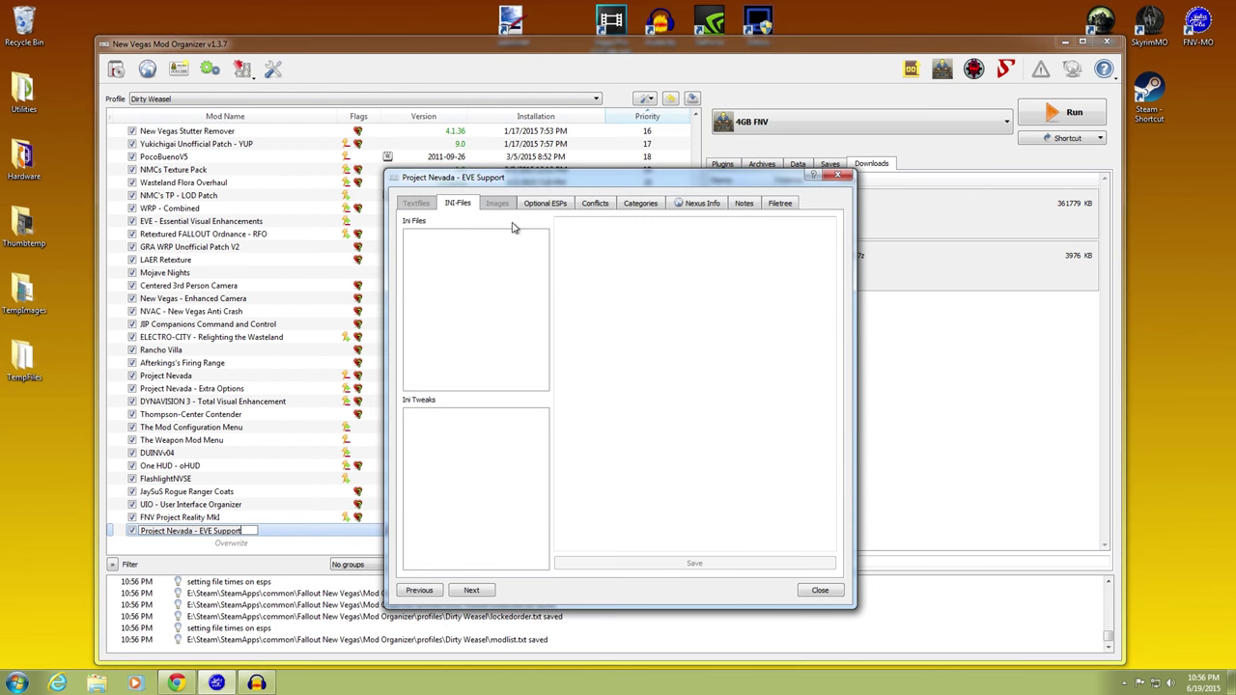
pyautogui.click(546, 204)
pyautogui.click(474, 384)
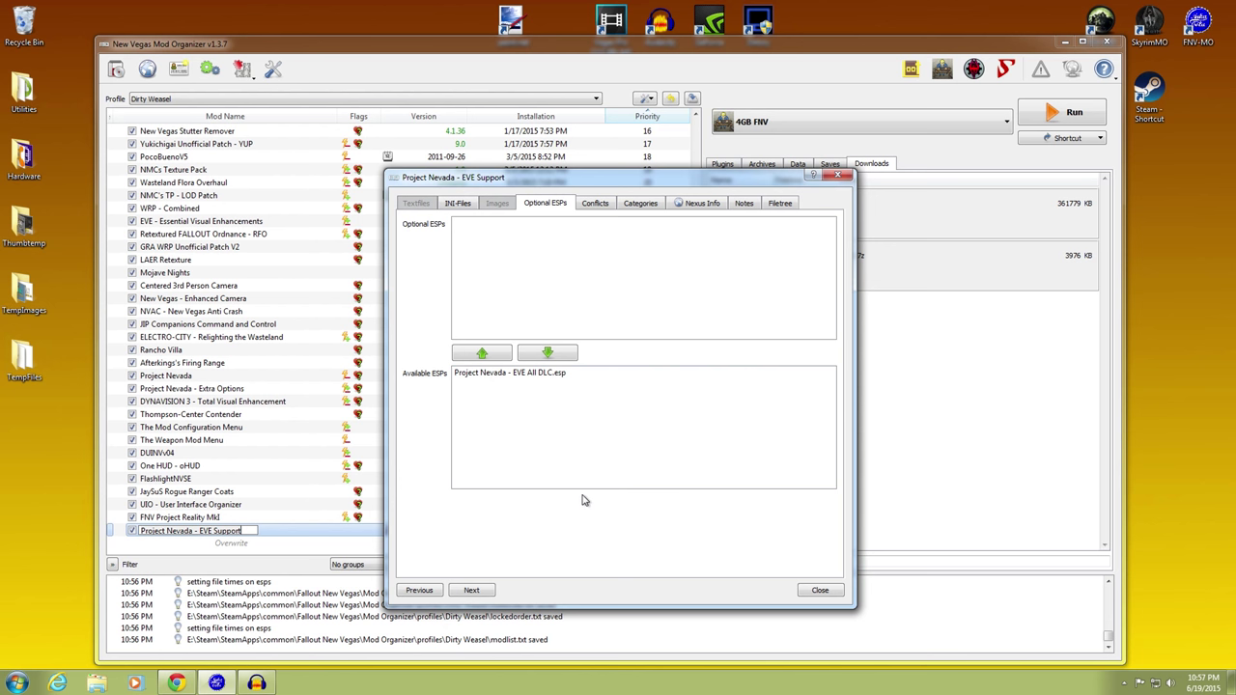
pyautogui.click(818, 590)
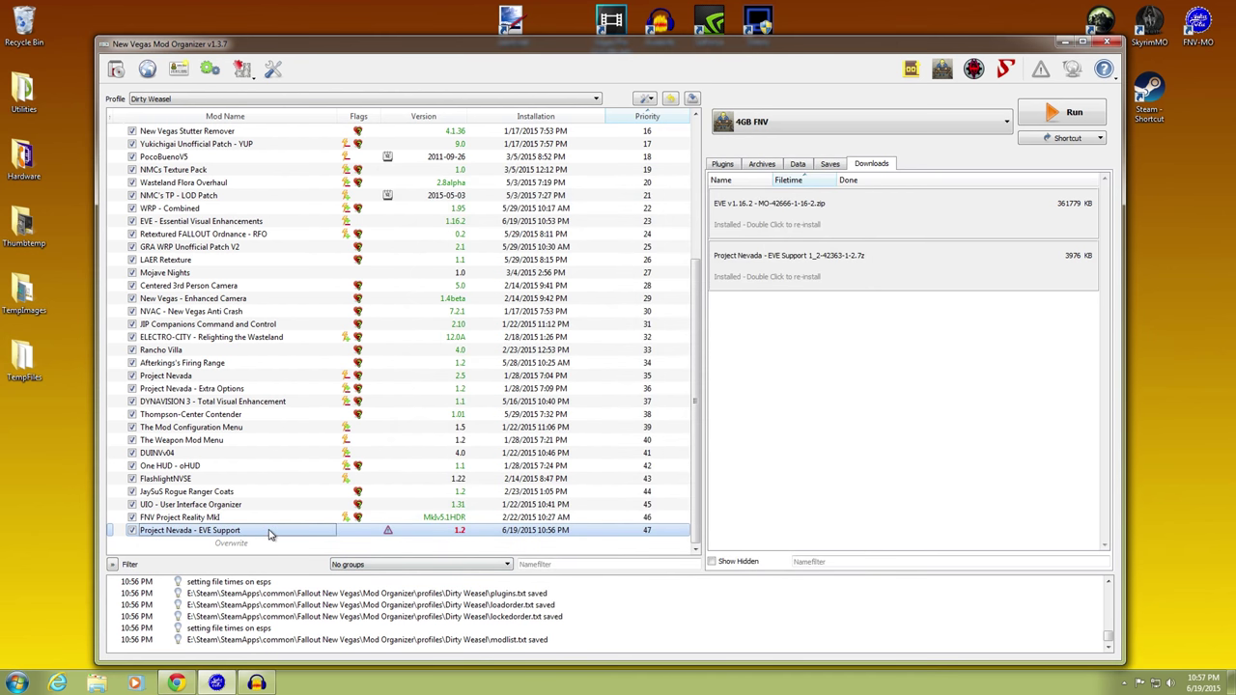
pyautogui.moveTo(270, 534); pyautogui.dragTo(278, 396)
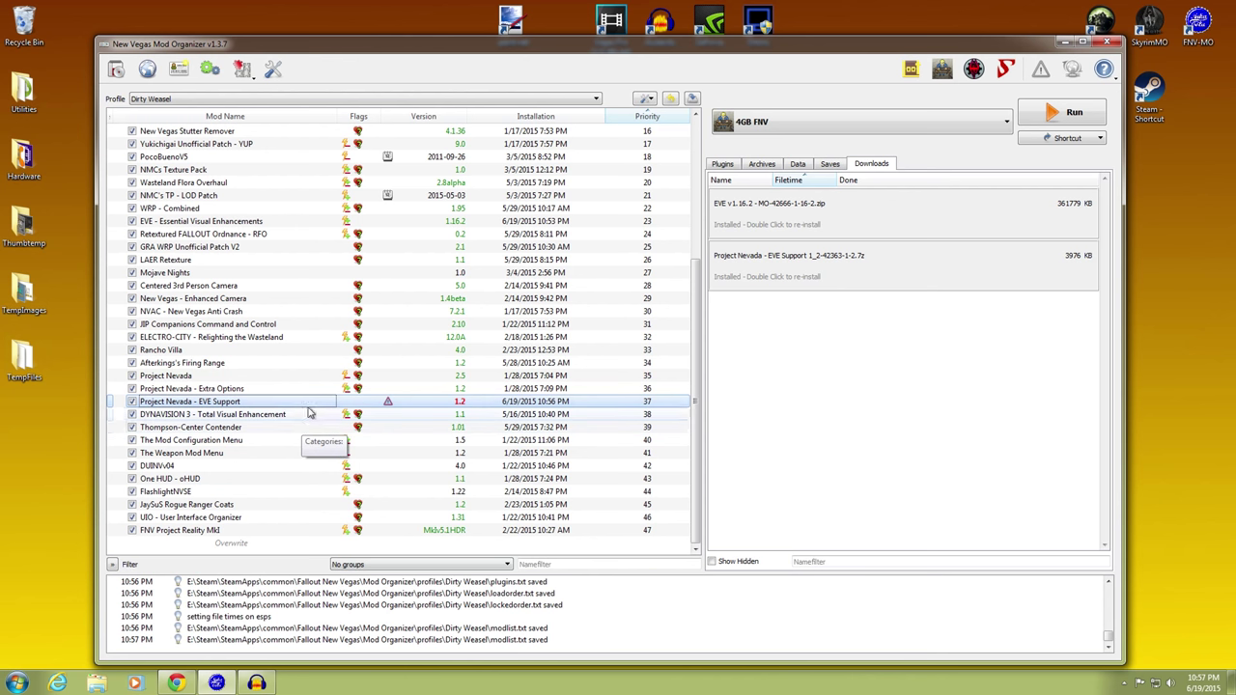
# Step: Stop flagging Project Nevada - EVE Support as needing an update
pyautogui.rightClick(457, 403)
pyautogui.click(495, 472)
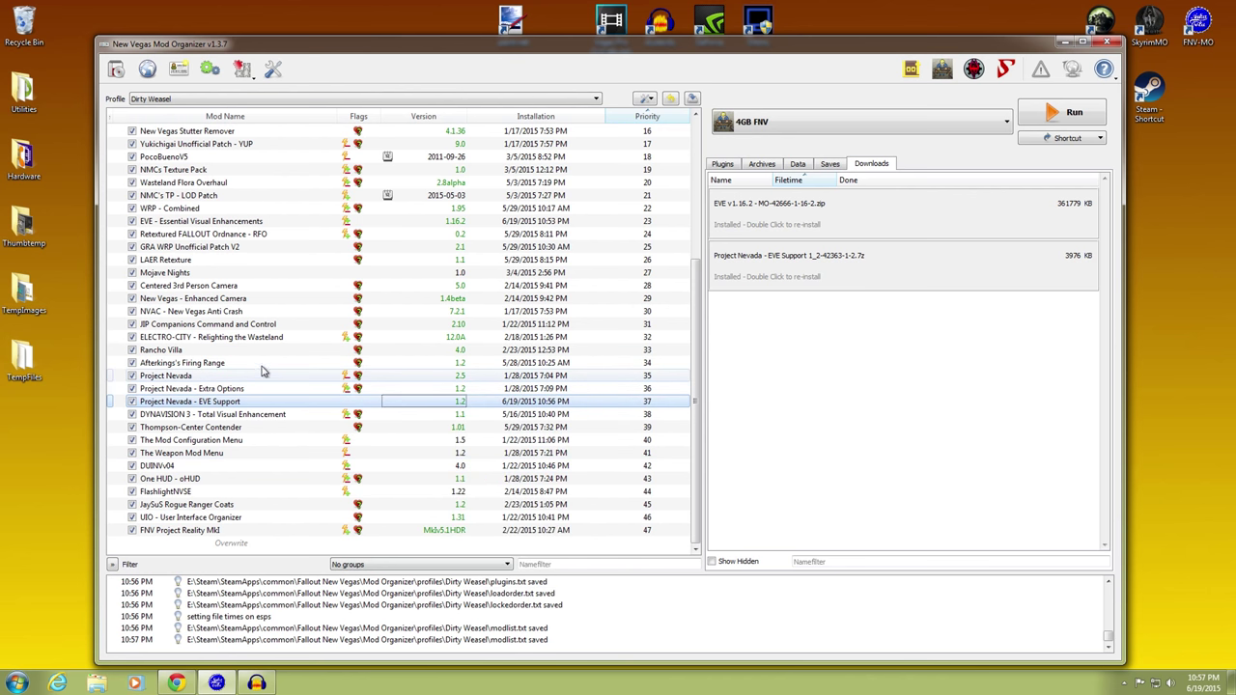
pyautogui.scroll(2, 275, 340)
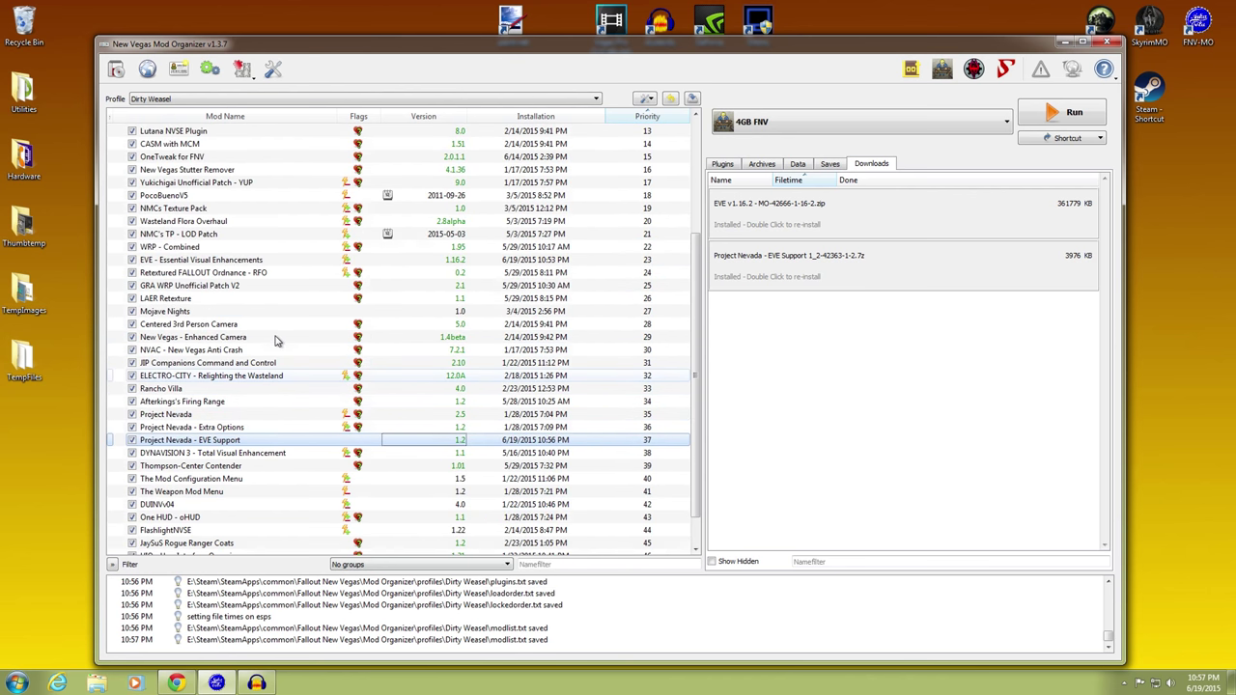
pyautogui.scroll(3, 275, 340)
pyautogui.scroll(-4, 275, 340)
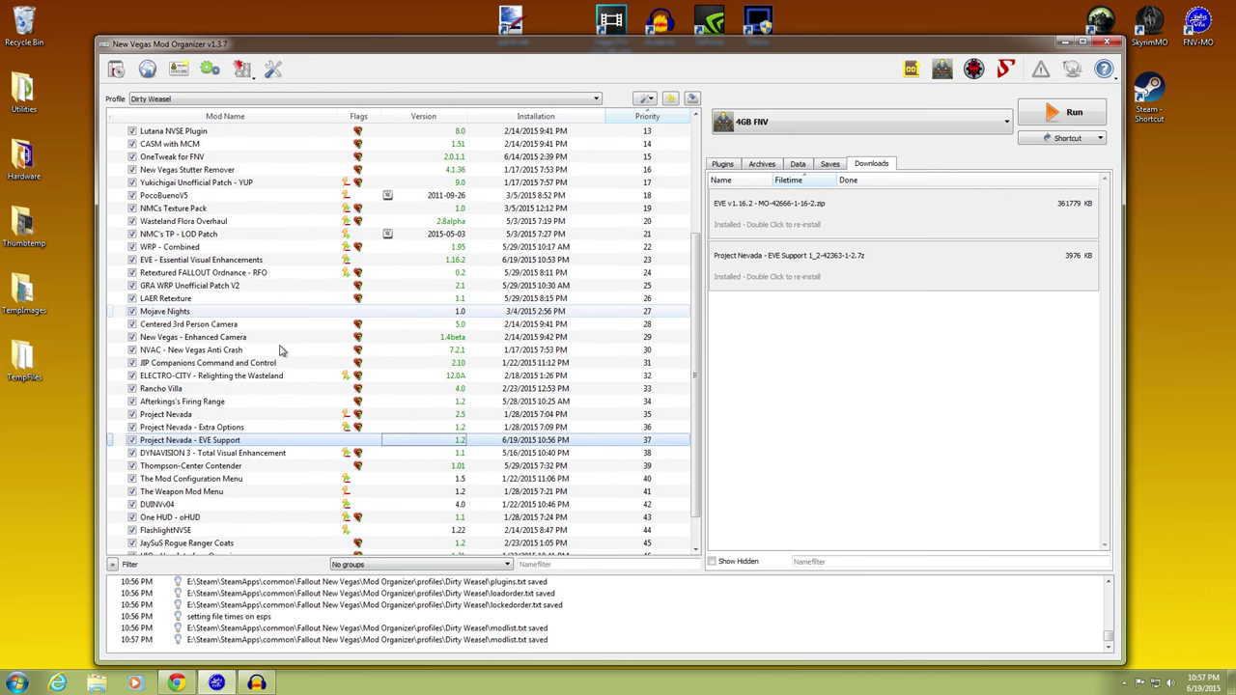
# Step: Review the optional plugin files of Project Nevada - EVE Support
pyautogui.doubleClick(259, 444)
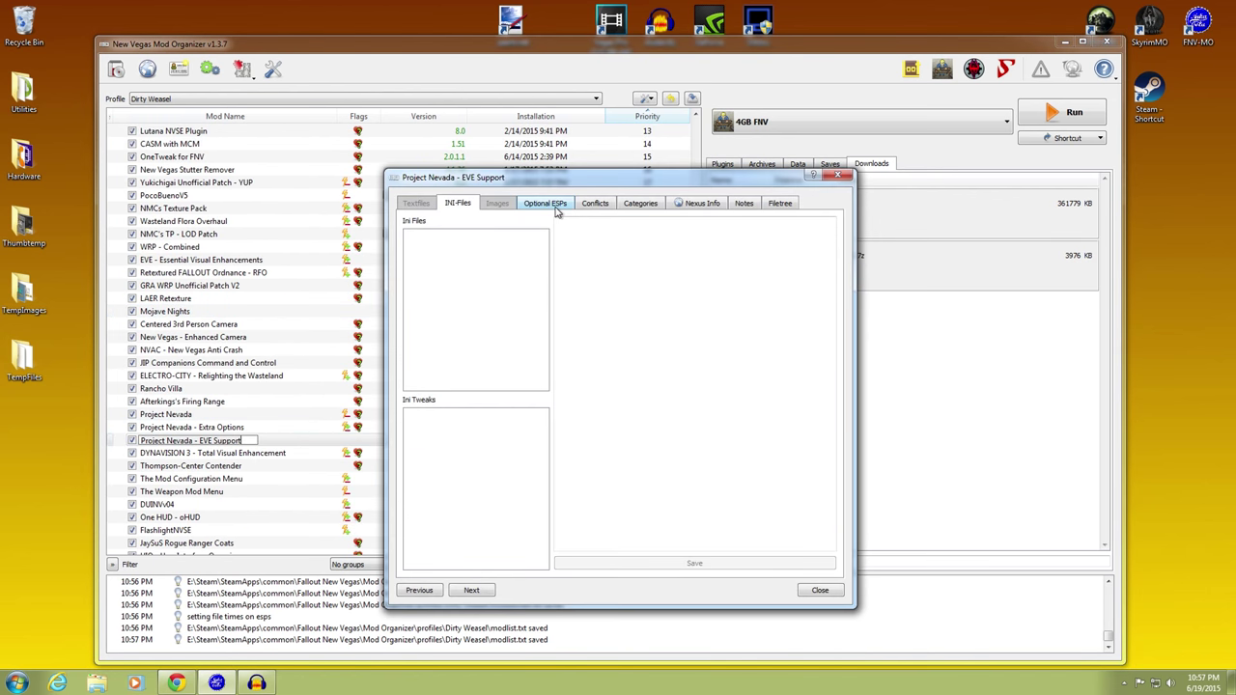
pyautogui.click(546, 204)
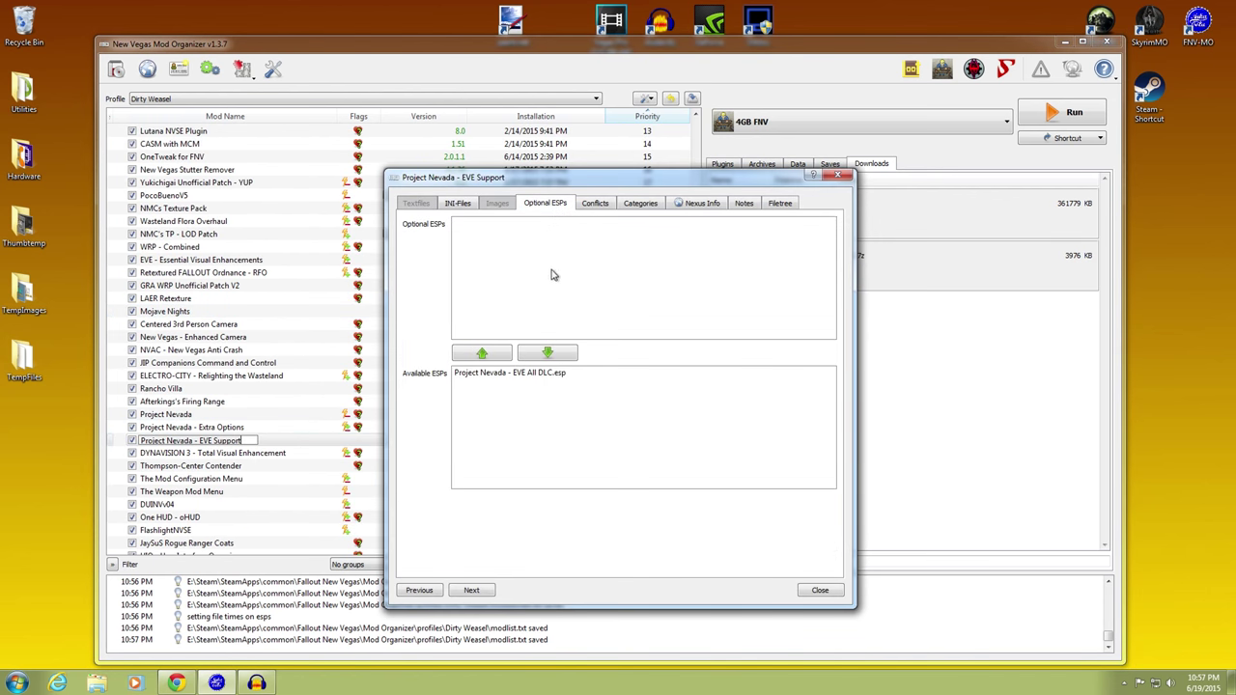
pyautogui.click(818, 590)
# Step: Check EVE's optional plugins, including EVE FNV - ALL DLC.esp, then select FNV Project Reality MkI
pyautogui.scroll(1, 256, 416)
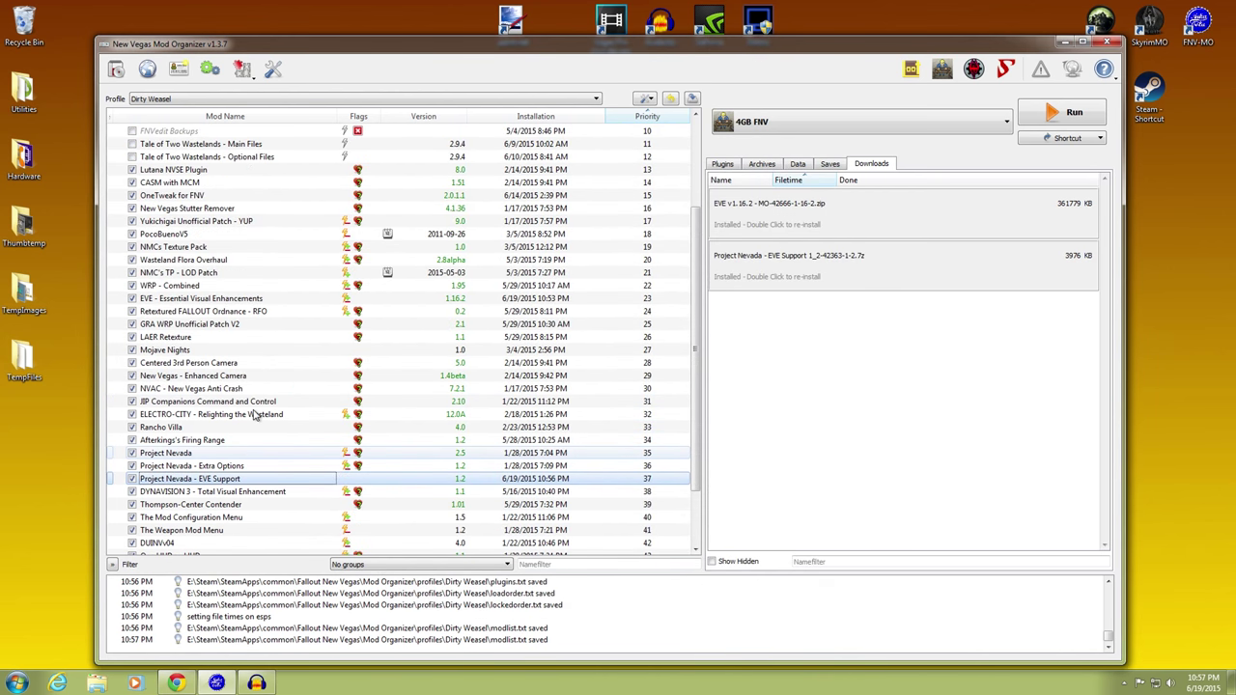
pyautogui.doubleClick(267, 299)
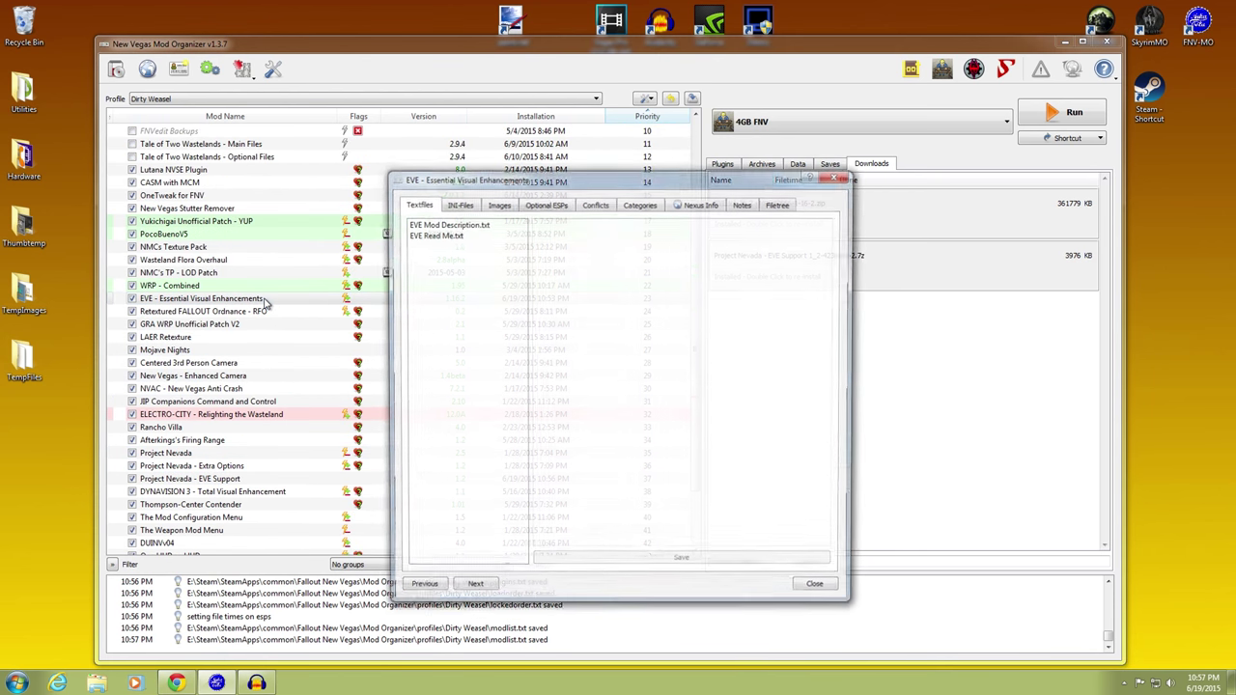
pyautogui.click(541, 204)
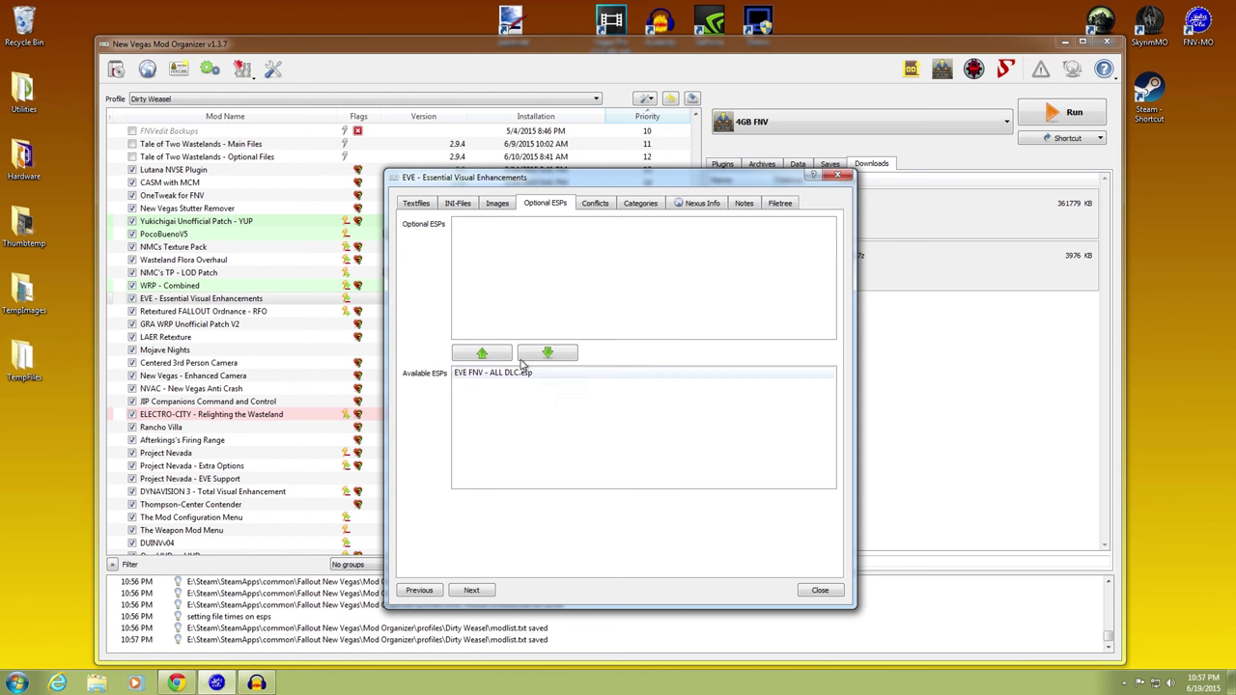
pyautogui.click(819, 591)
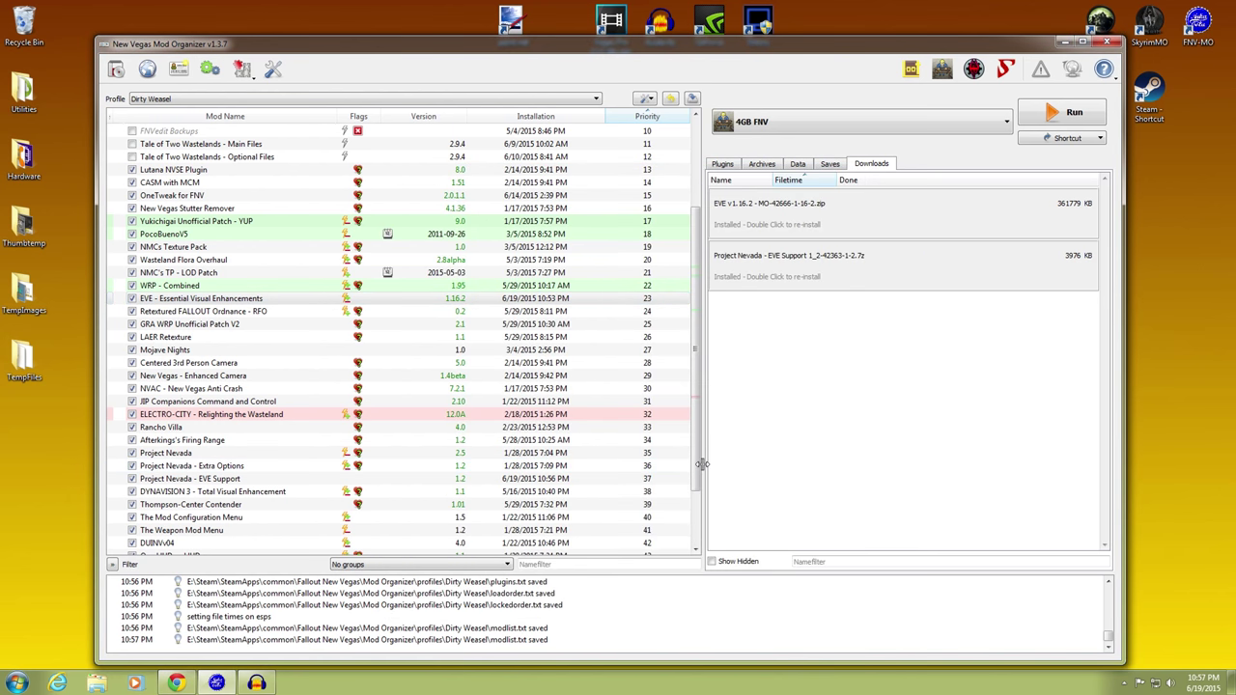
pyautogui.scroll(-2, 259, 504)
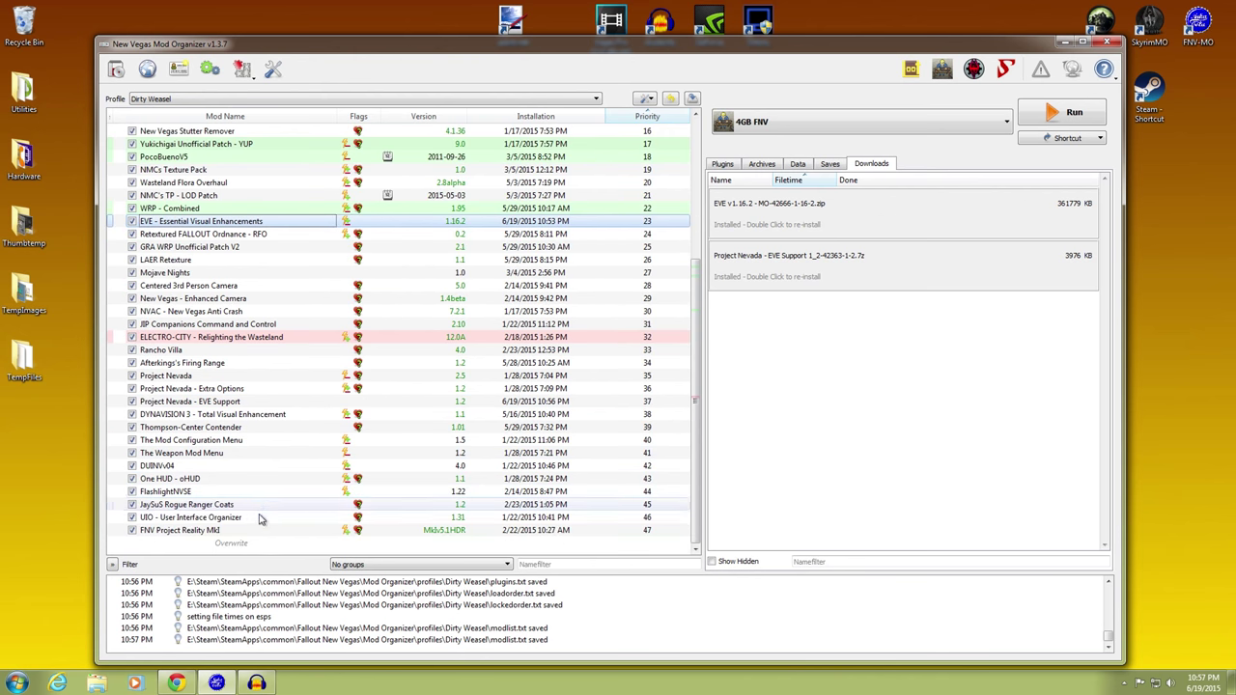
pyautogui.click(257, 530)
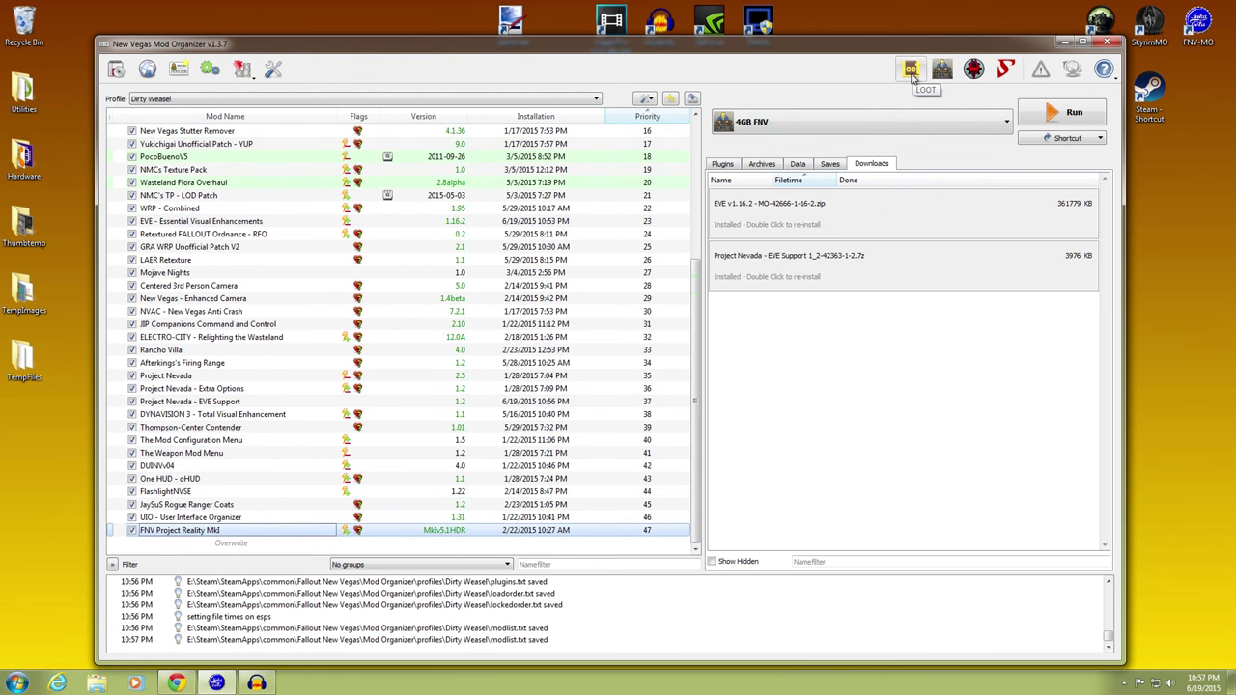
# Step: Sort the plugin load order with LOOT from the Plugins list
pyautogui.click(724, 165)
pyautogui.click(911, 69)
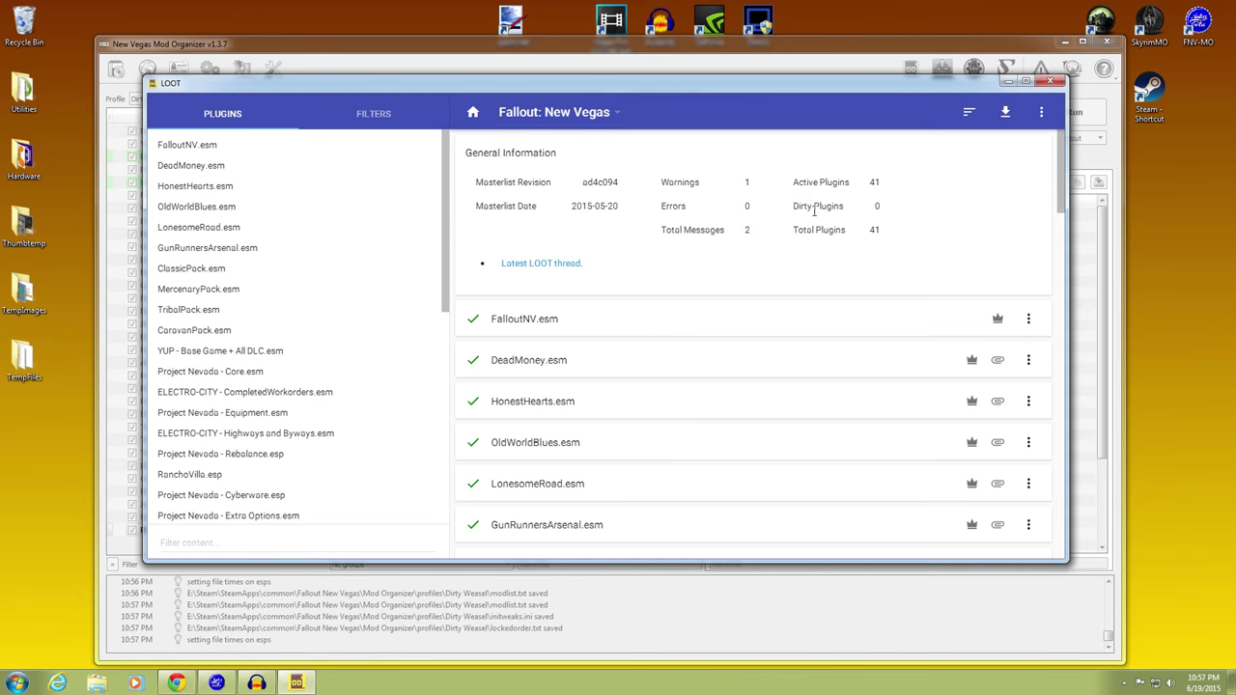
pyautogui.click(966, 113)
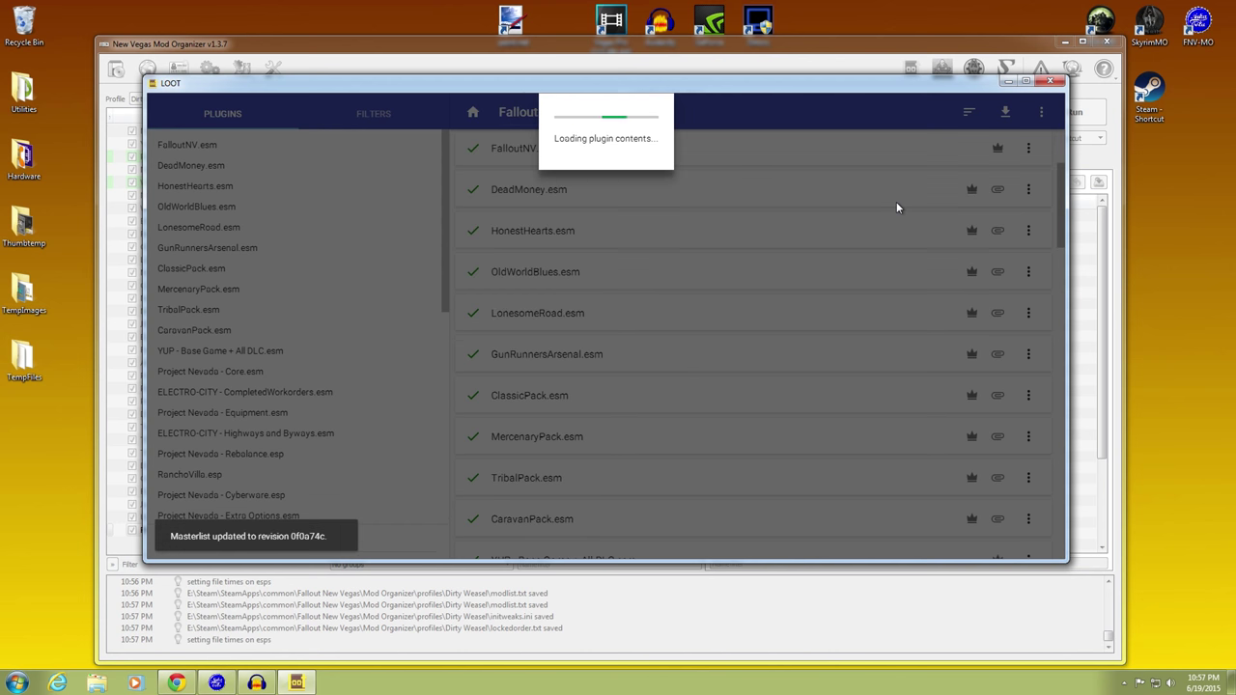
# Step: Review the sorted order and the ProjectReality plugin's metadata, then apply it
pyautogui.scroll(-15, 745, 257)
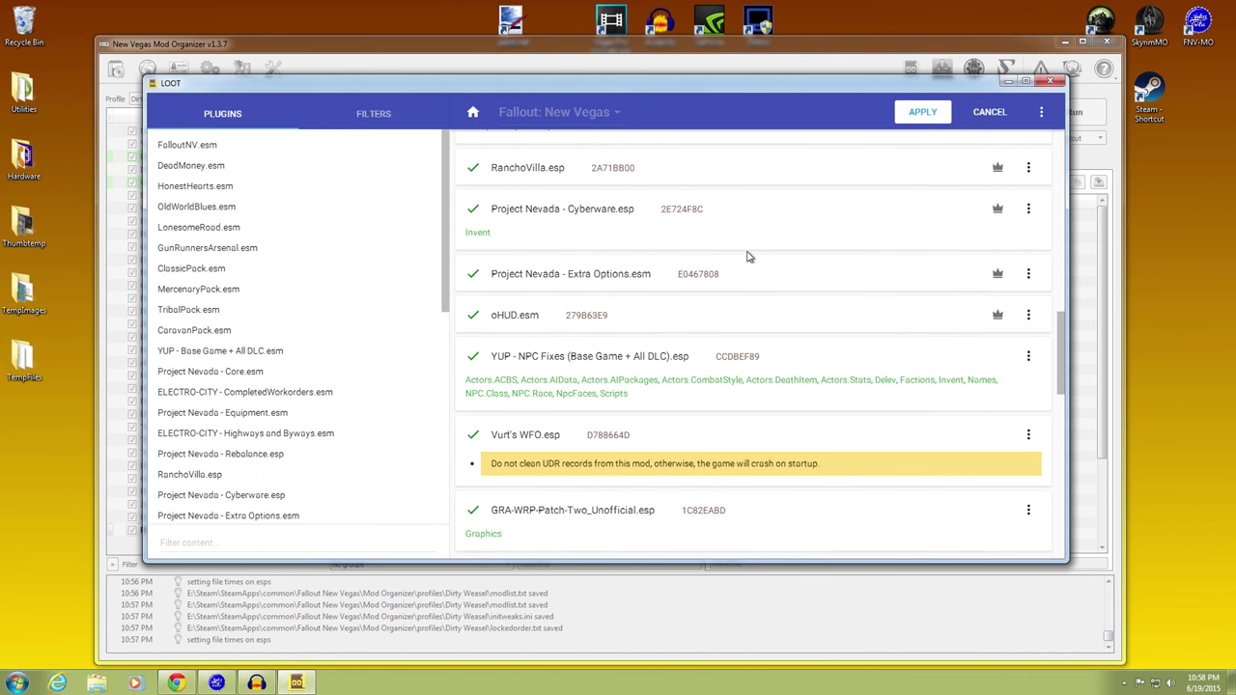
pyautogui.scroll(-3, 745, 259)
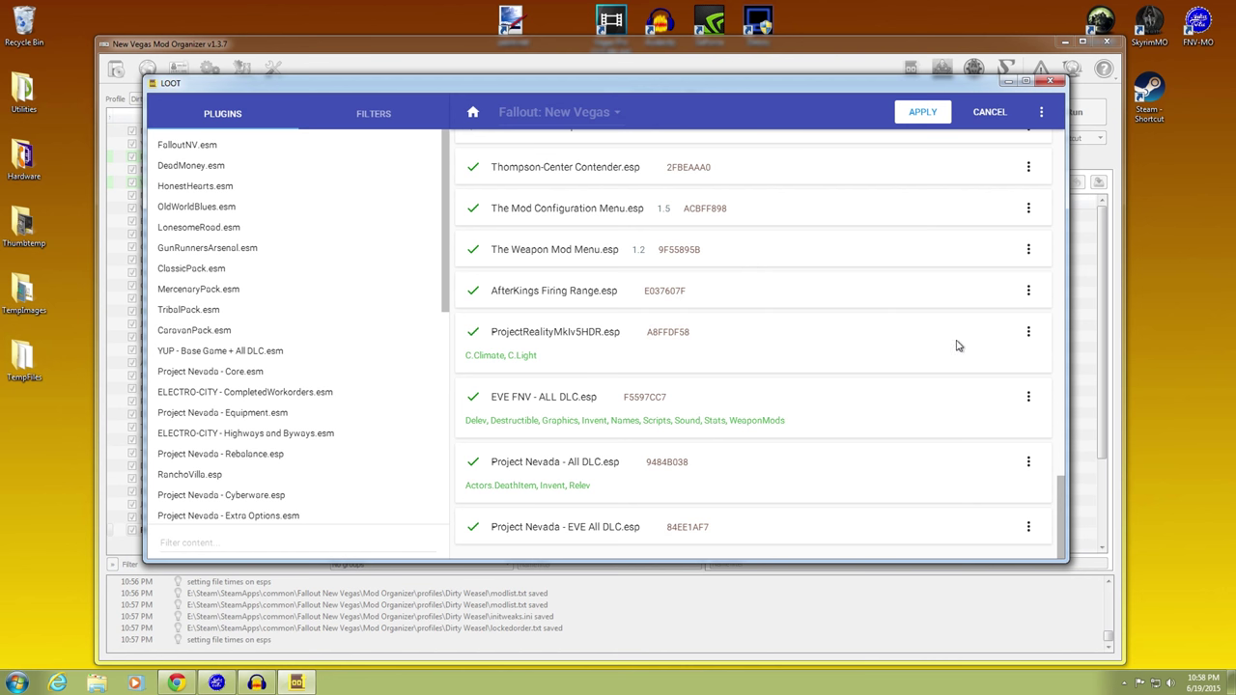
pyautogui.click(1029, 333)
pyautogui.click(800, 338)
pyautogui.click(933, 116)
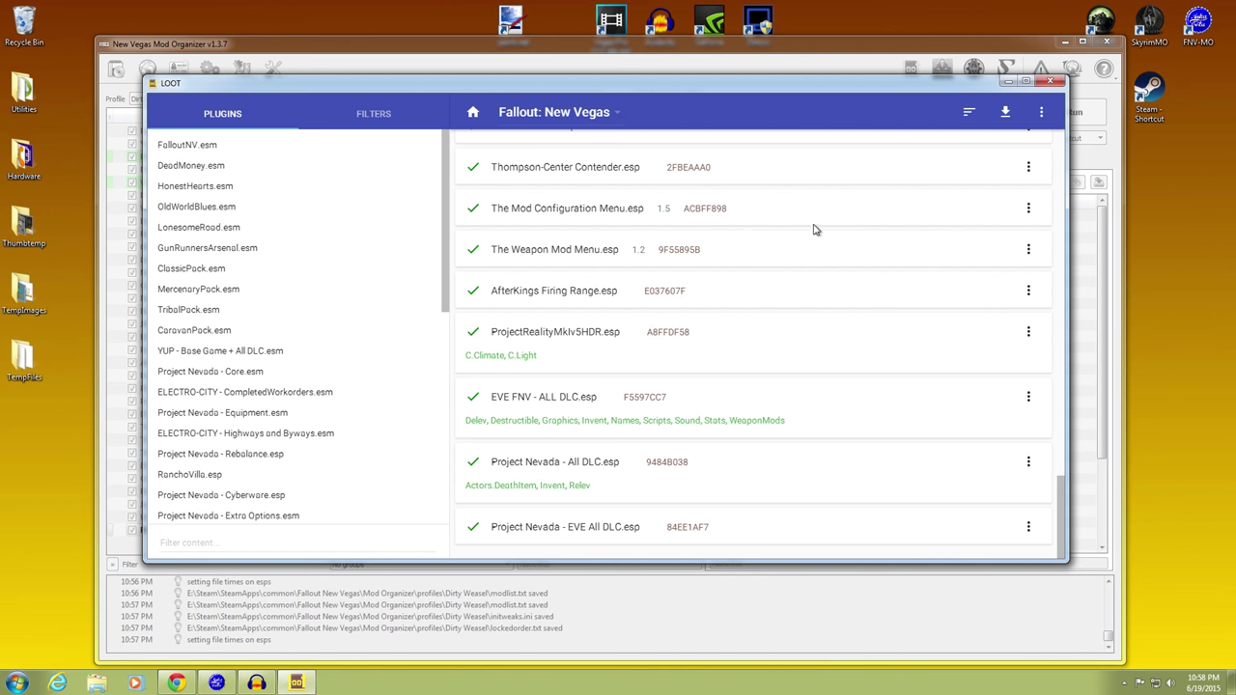
# Step: Close LOOT and drag ProjectRealityMkIv5HDR.esp to the bottom of the load order at priority 40
pyautogui.click(1050, 81)
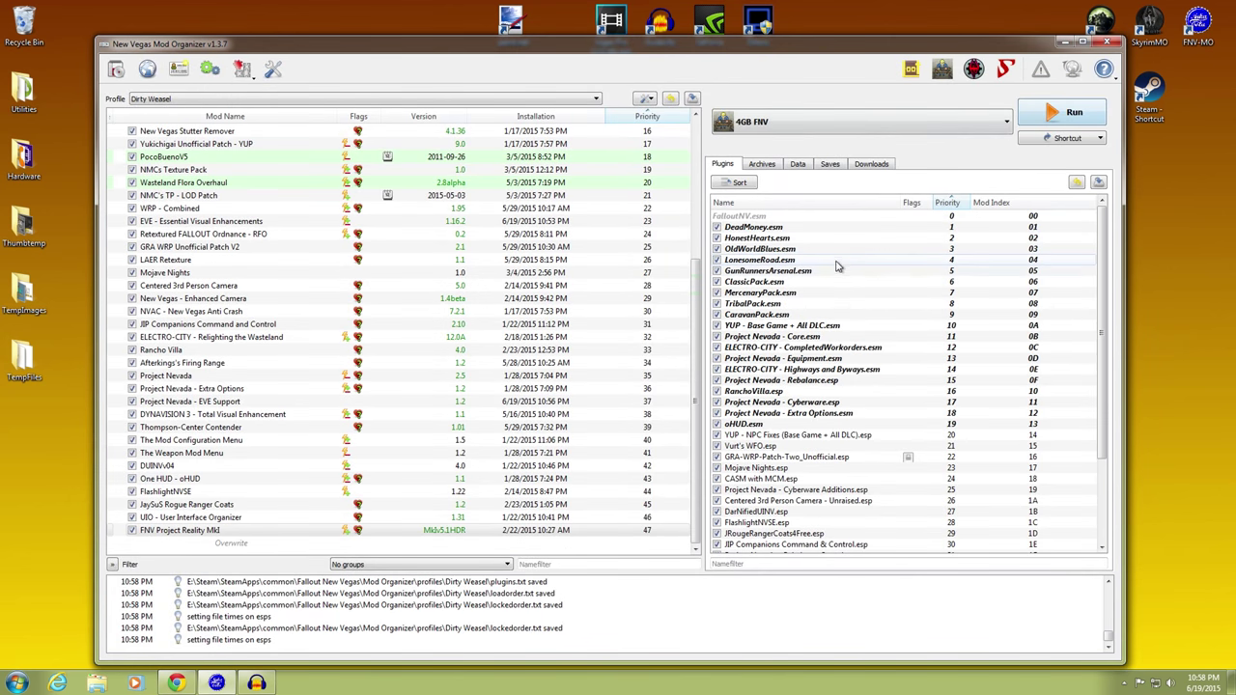
pyautogui.scroll(-3, 886, 334)
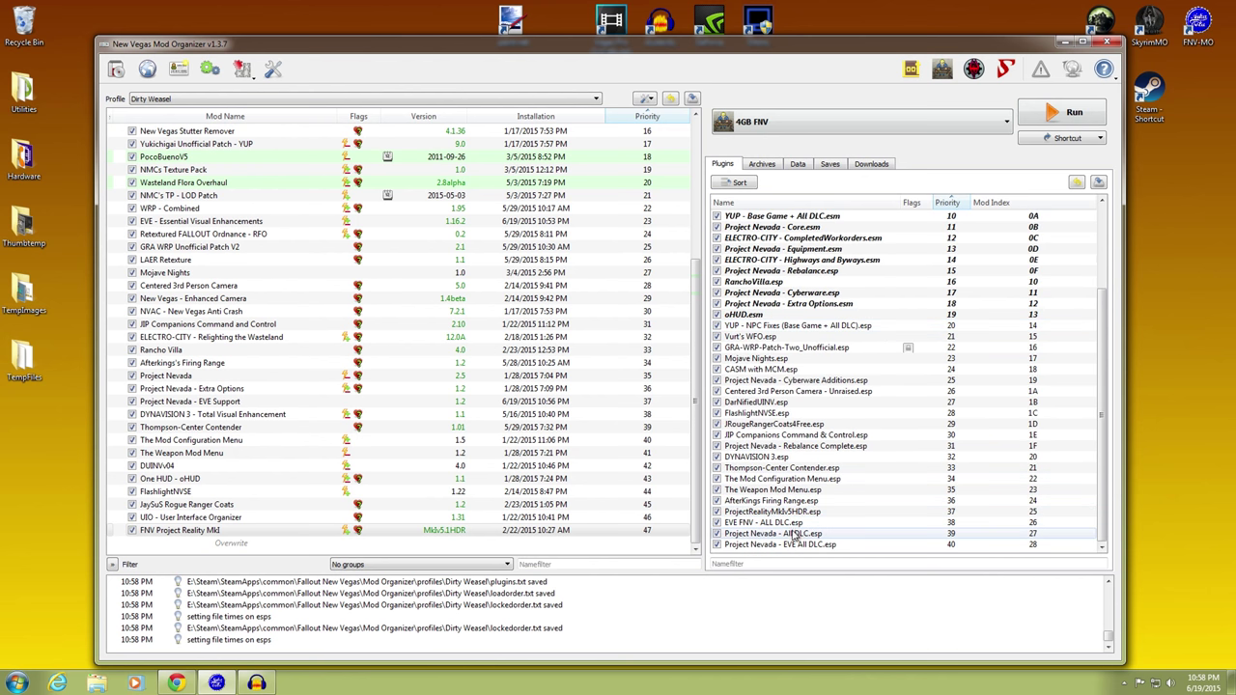
pyautogui.moveTo(797, 525)
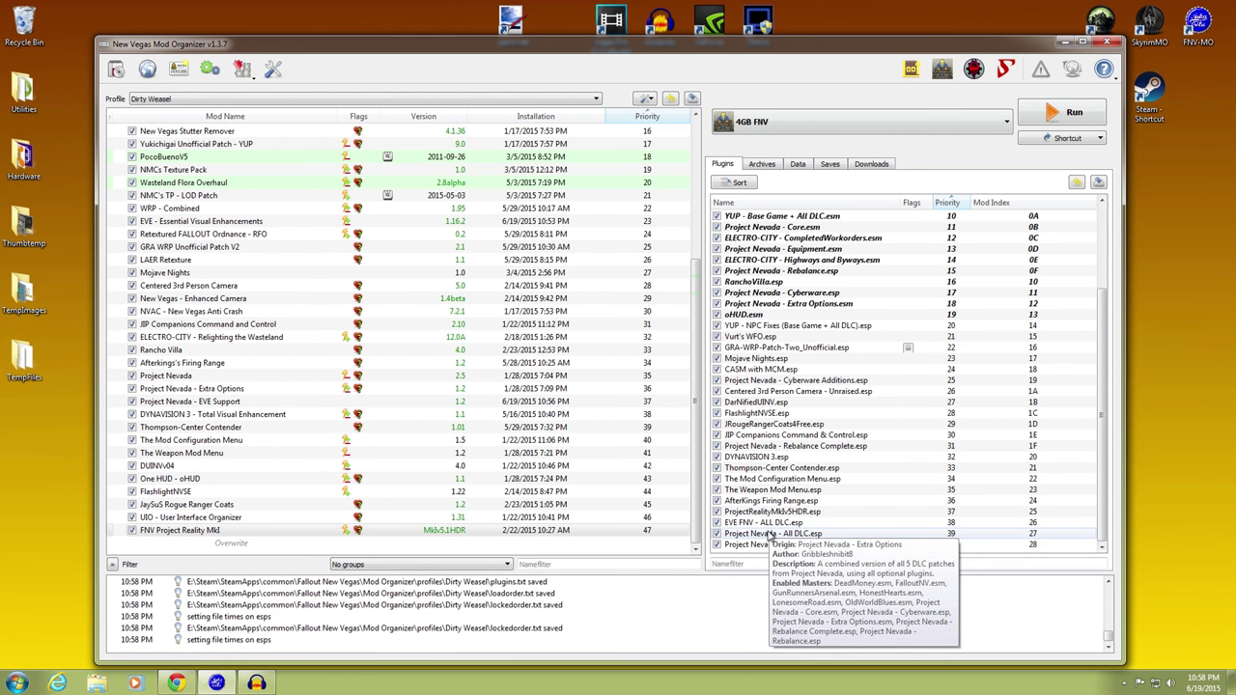
pyautogui.click(775, 512)
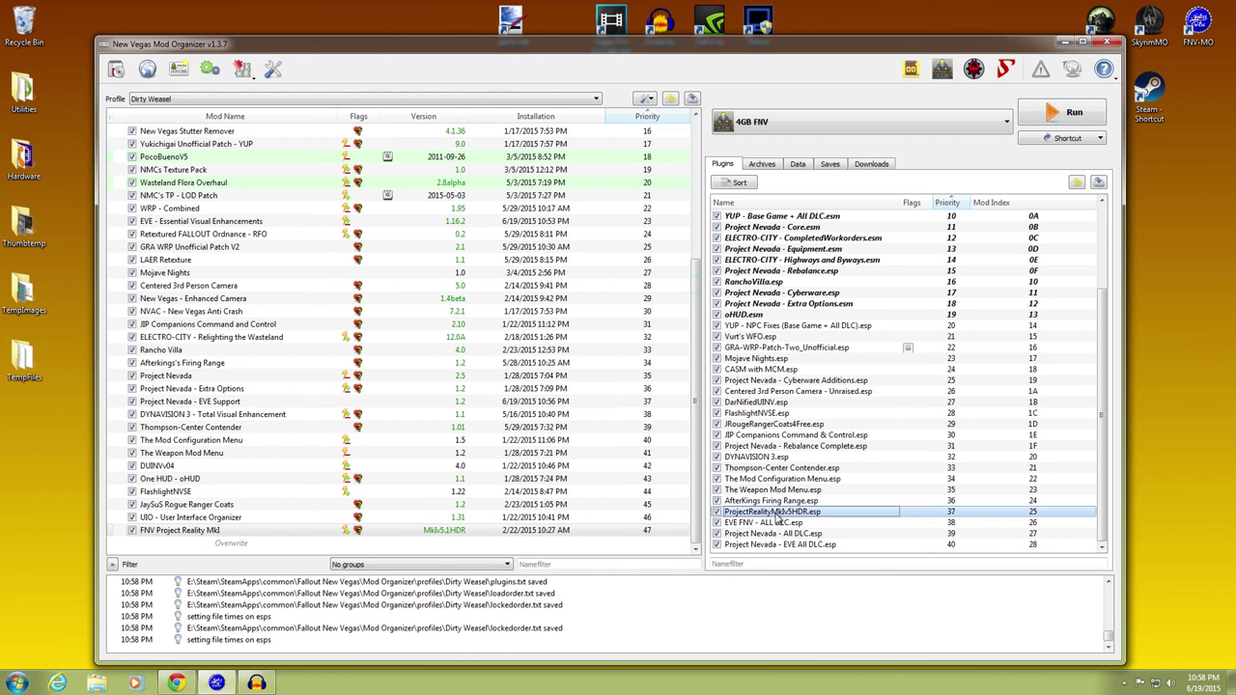
pyautogui.moveTo(776, 555); pyautogui.dragTo(776, 549)
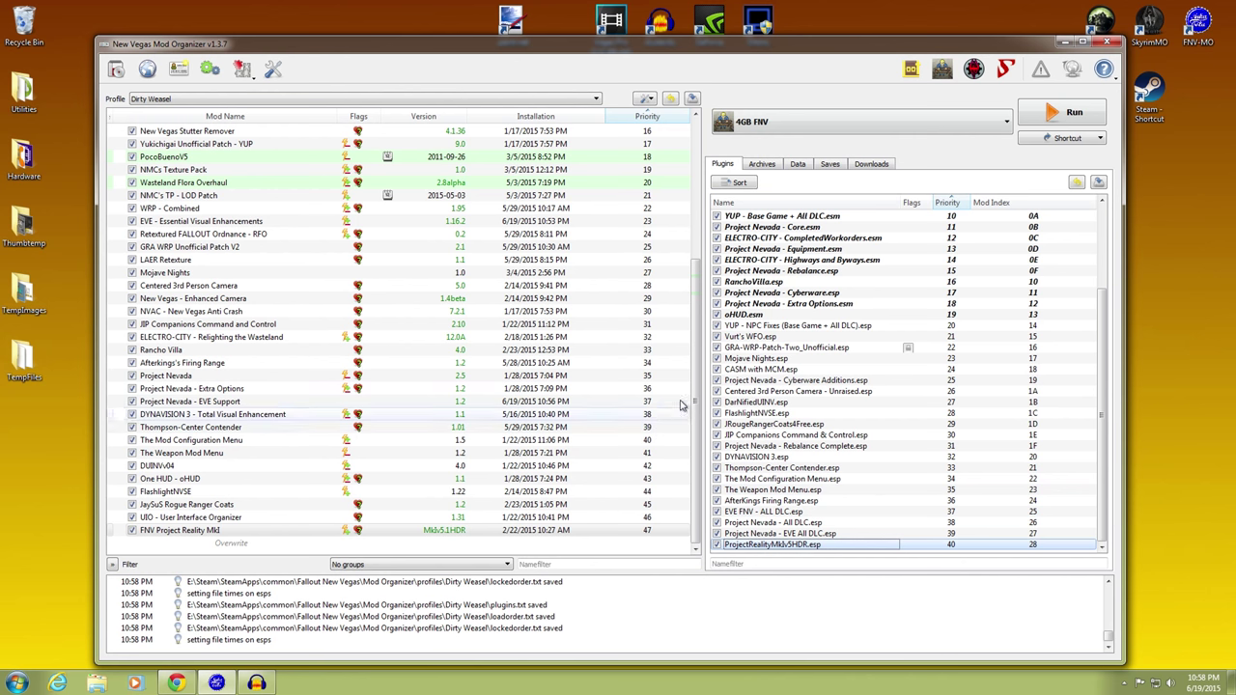
pyautogui.scroll(4, 684, 326)
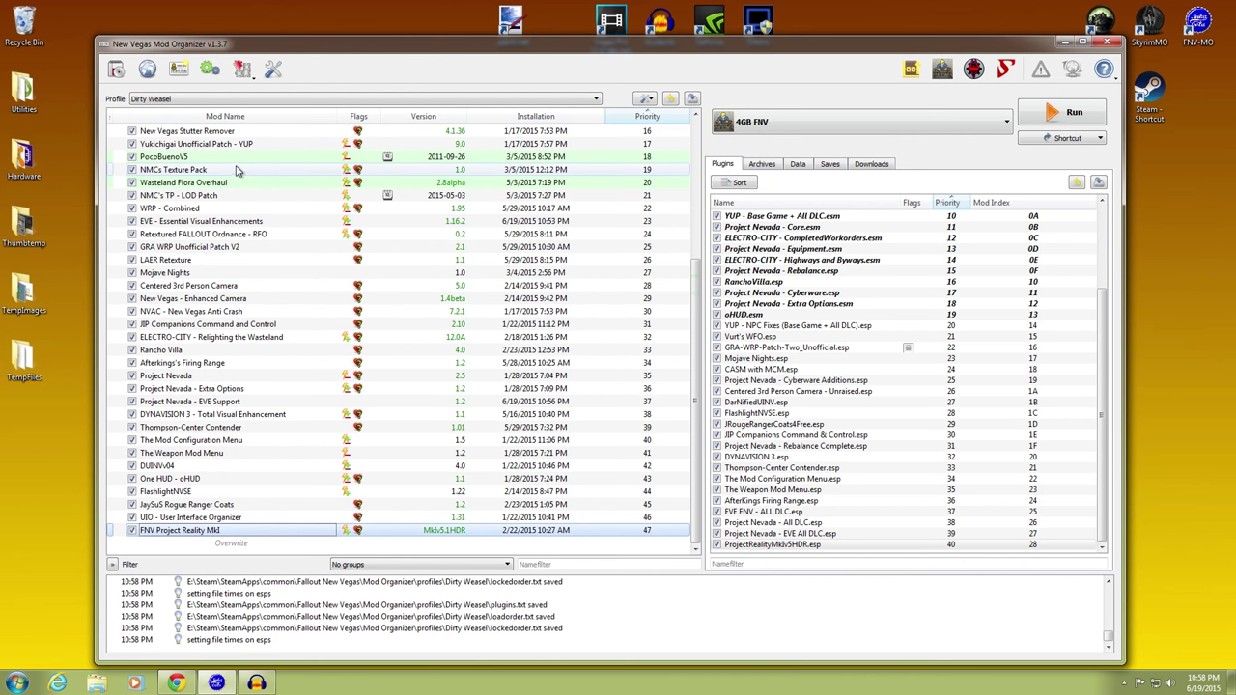
pyautogui.moveTo(694, 333); pyautogui.dragTo(697, 268)
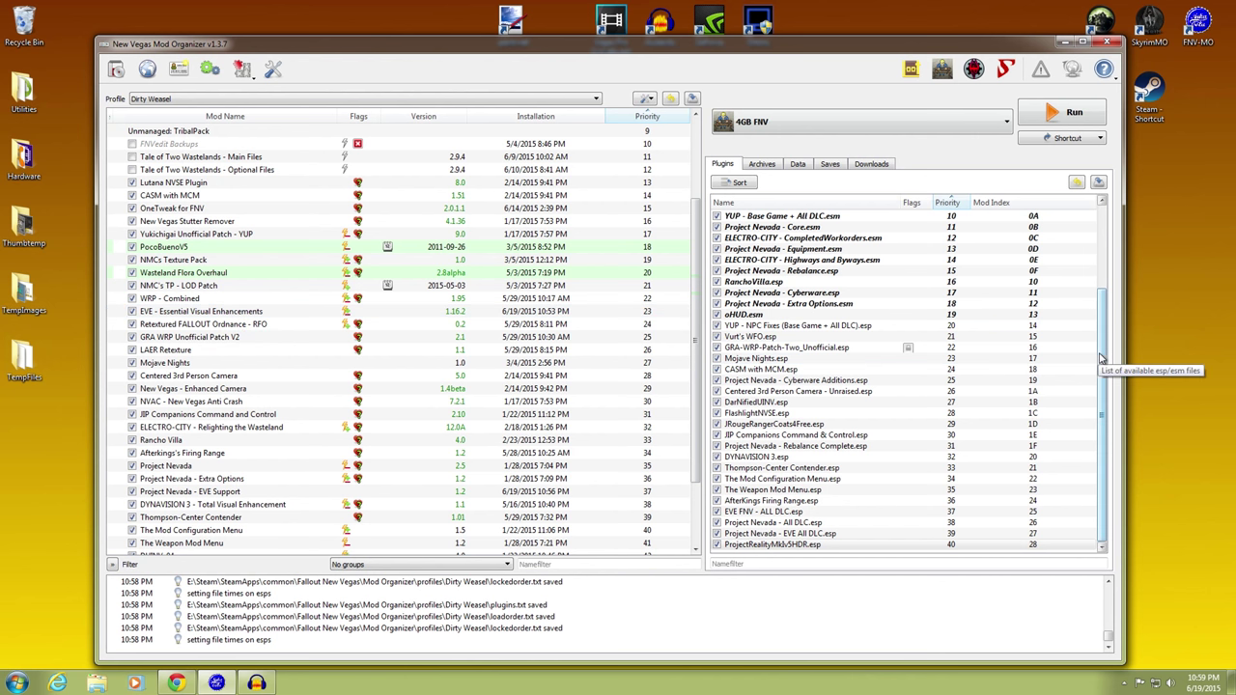
pyautogui.scroll(-2, 976, 374)
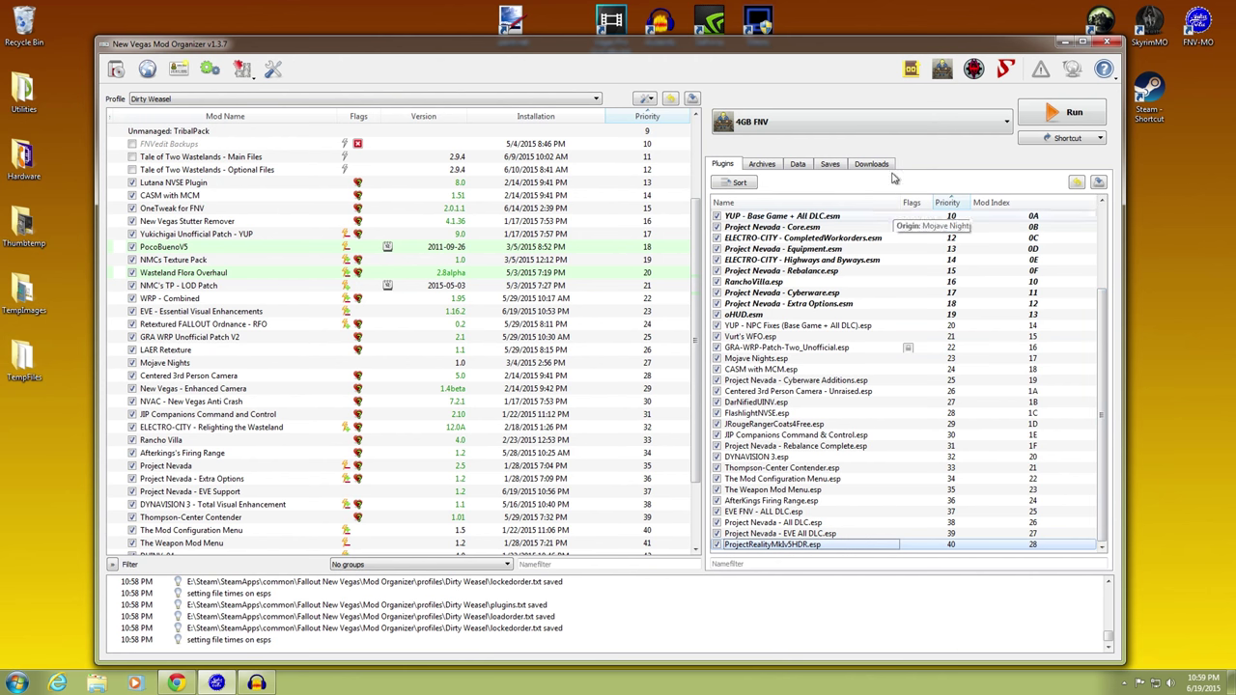
# Step: Launch the game, draw the laser rifle, aim down its sights, then lower it
pyautogui.click(1043, 116)
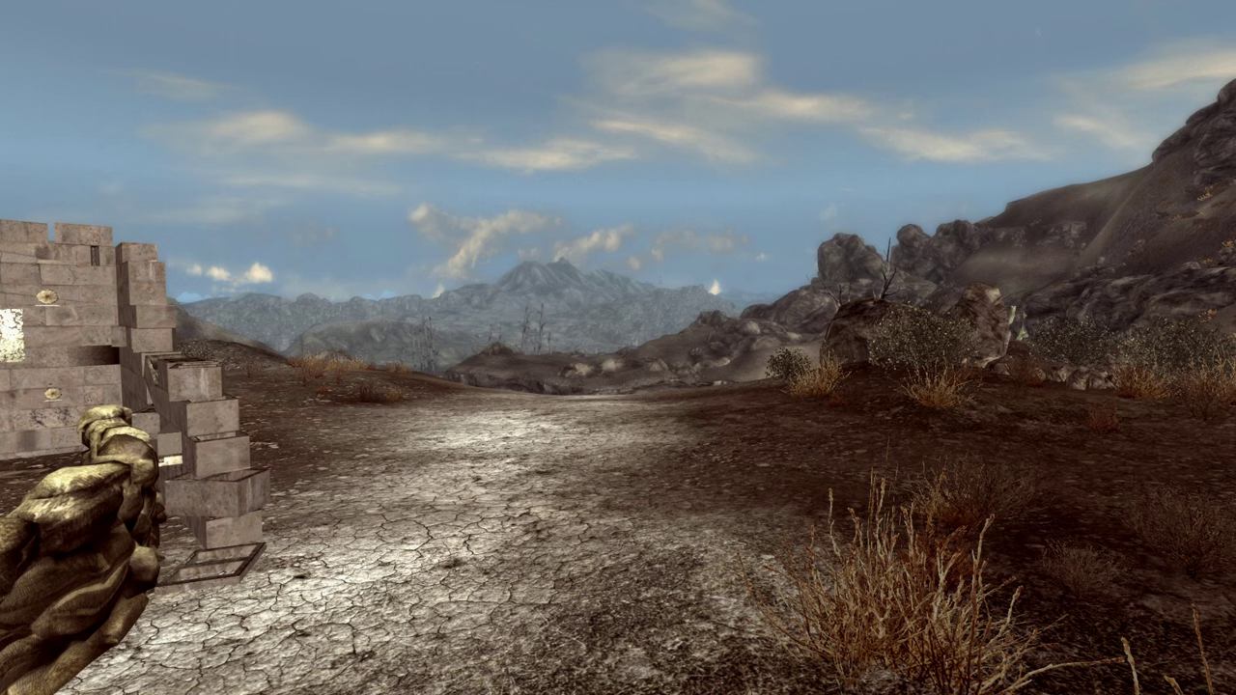
pyautogui.press('r')
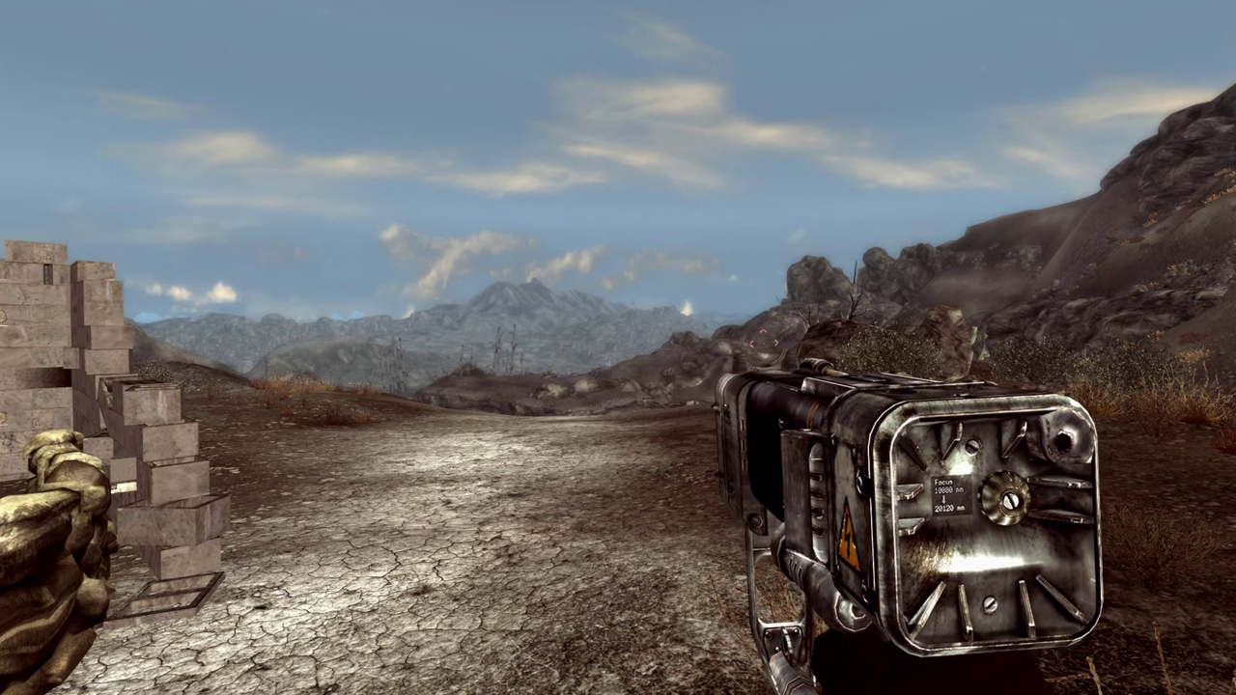
pyautogui.rightClick(618, 347)
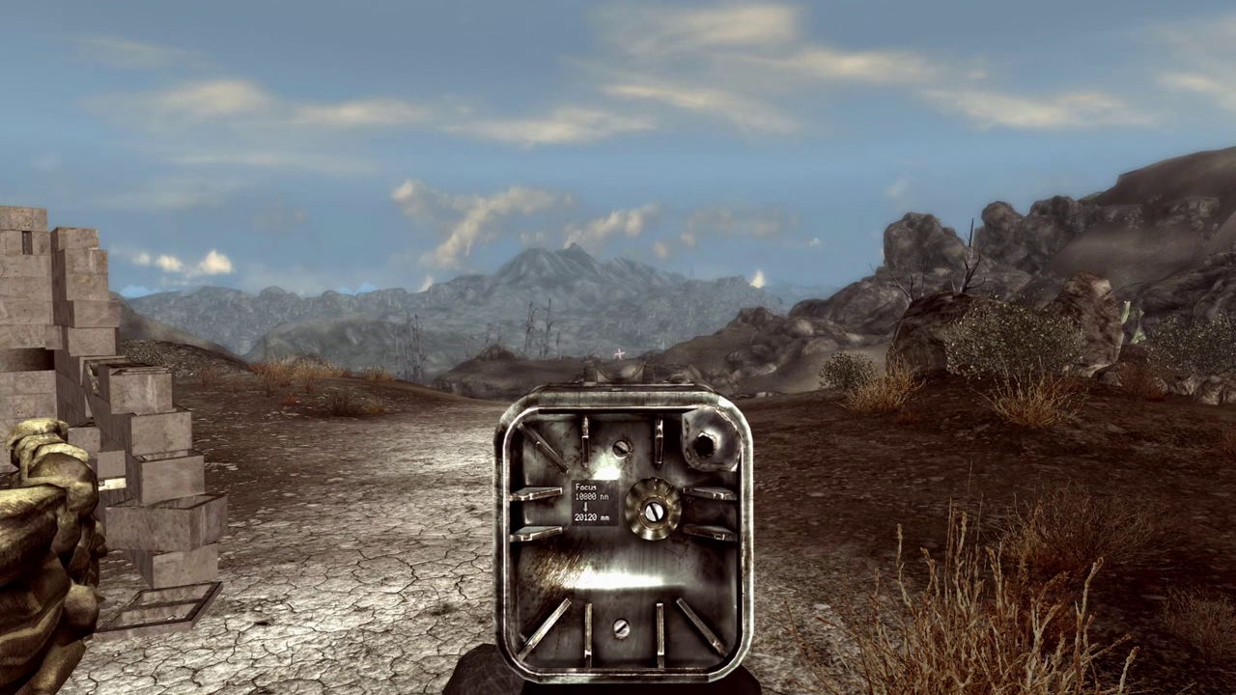
pyautogui.rightClick(612, 346)
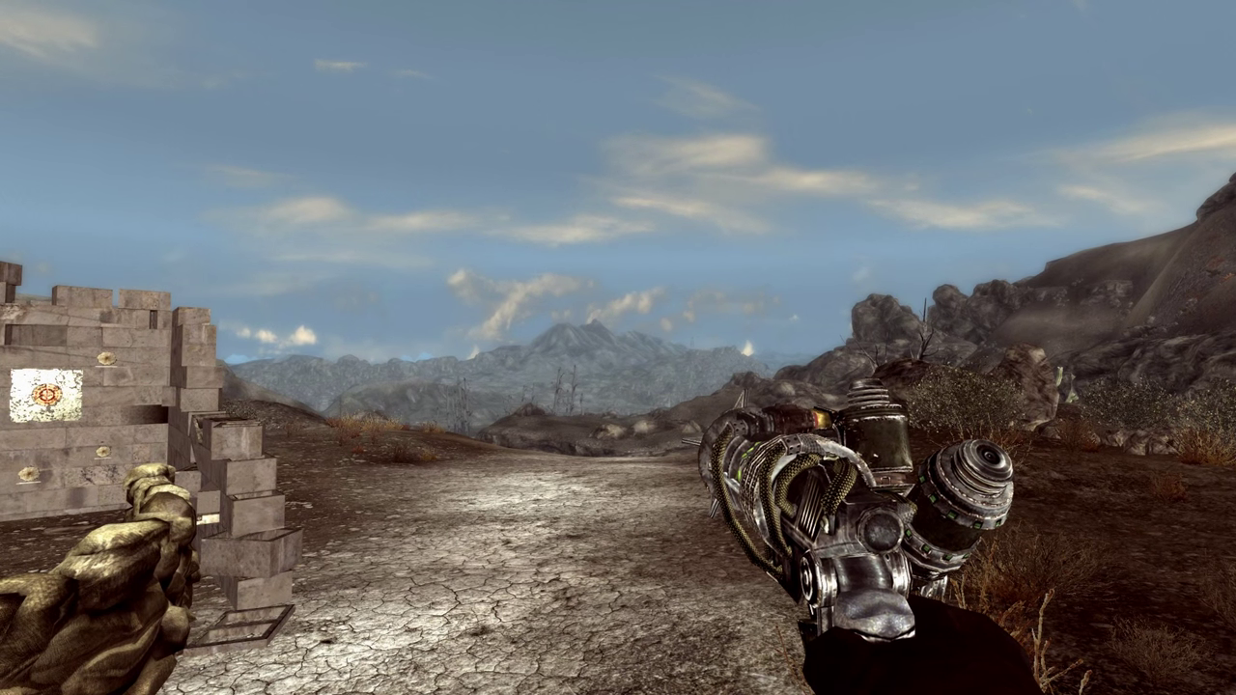
# Step: Fire two green bursts from the plasma weapon, then switch to the heavy weapon
pyautogui.click(618, 348)
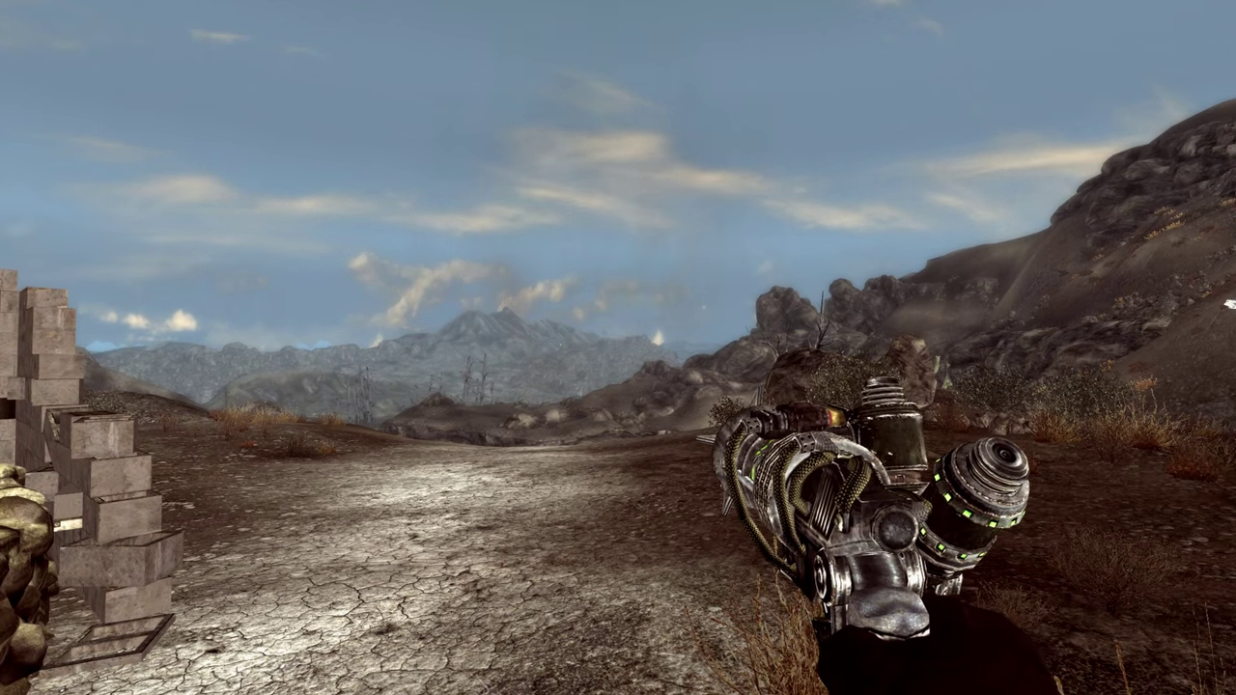
pyautogui.click(618, 348)
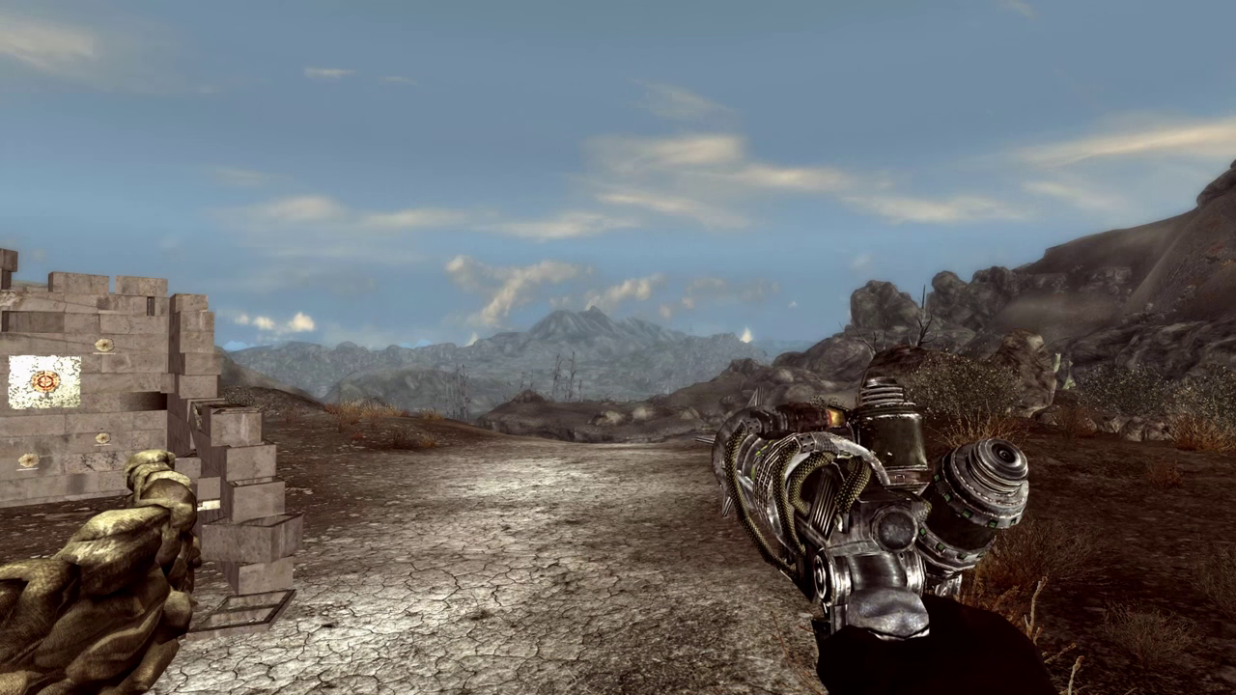
pyautogui.press('2')
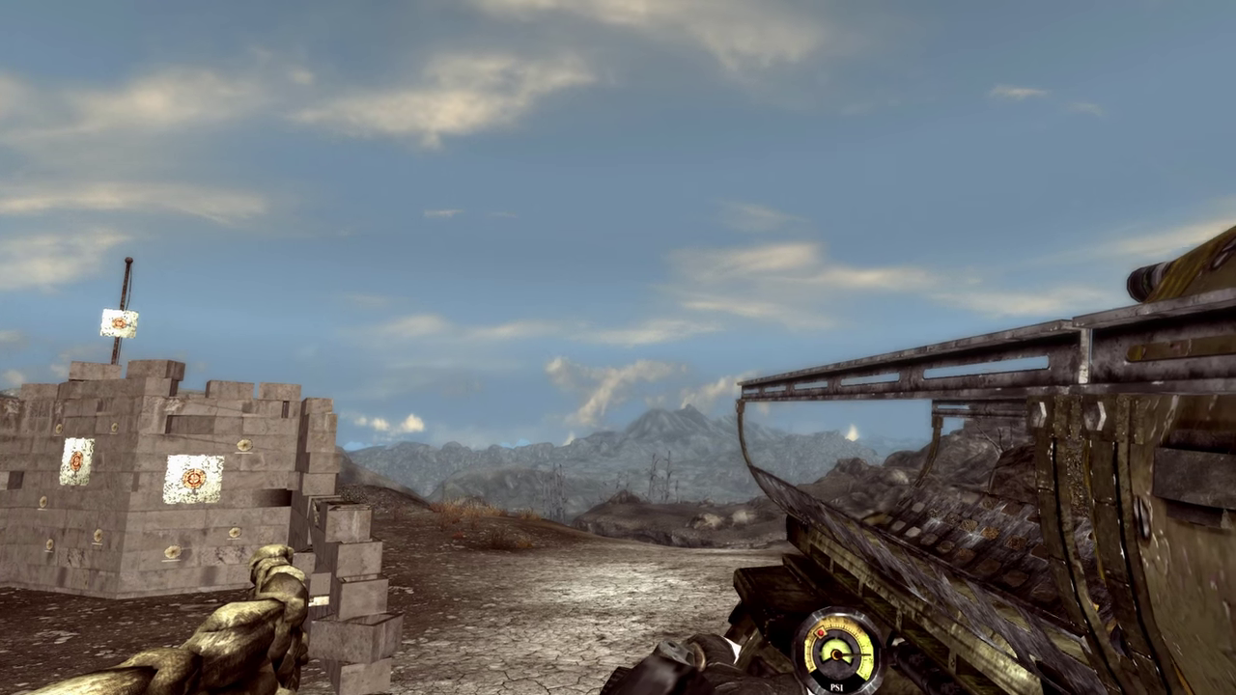
# Step: Reload the large barrelled heavy launcher with R
pyautogui.press('r')
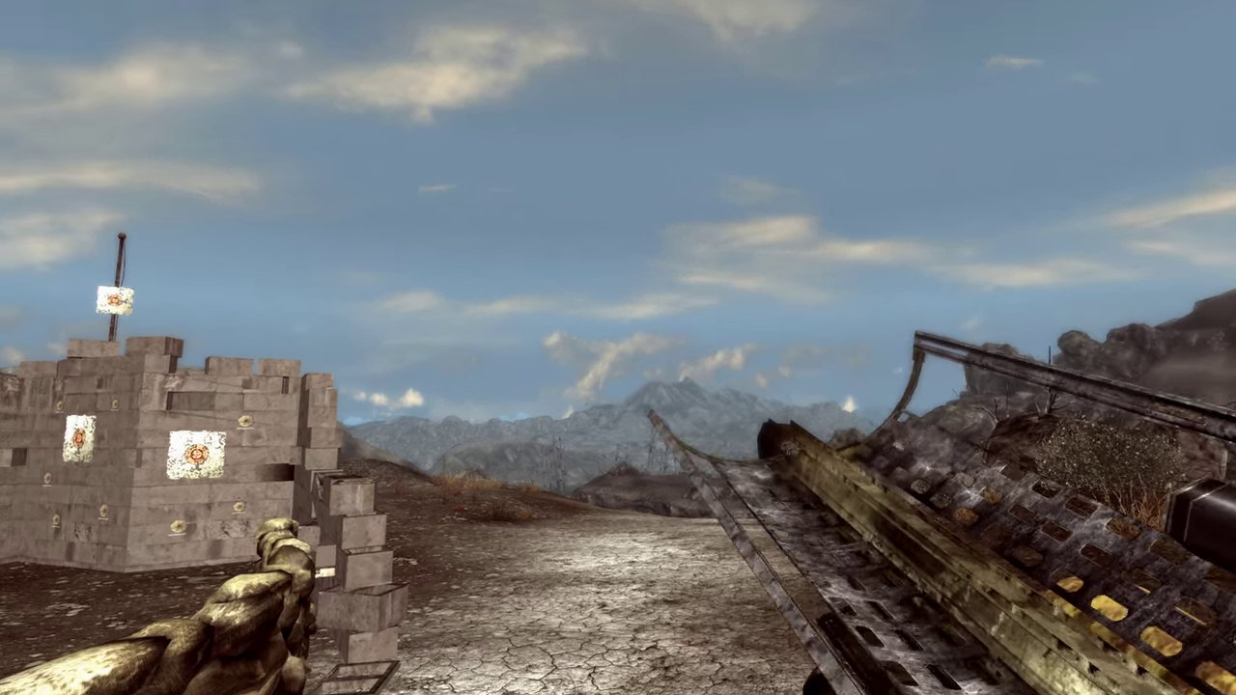